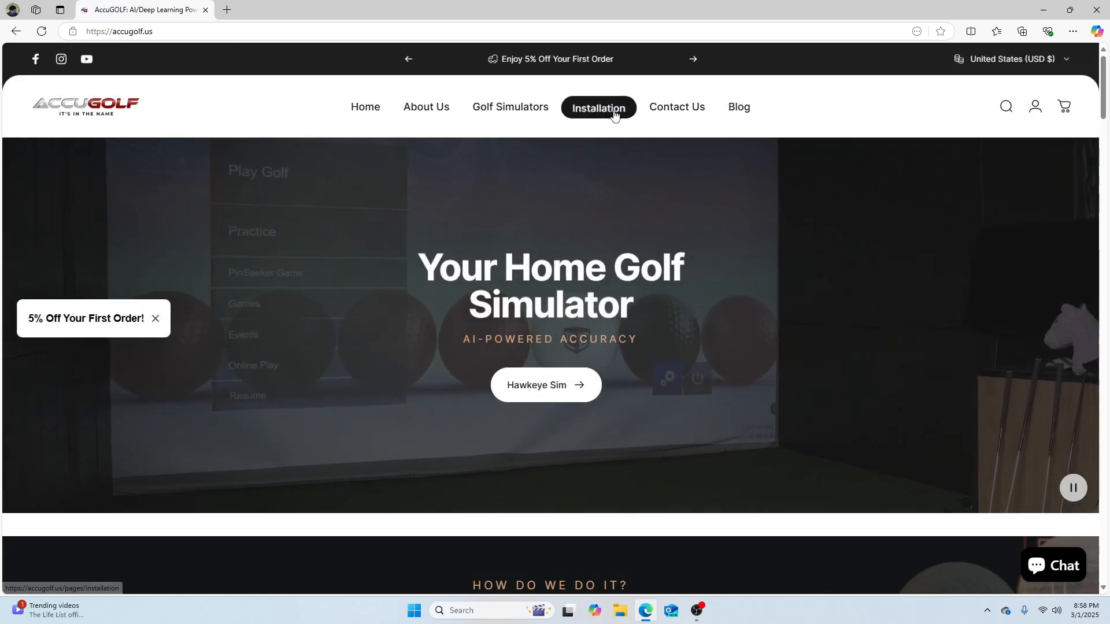
- Open the AccuGOLF Installation page and its Installation Manual & Software PDF
left_click(607, 111)
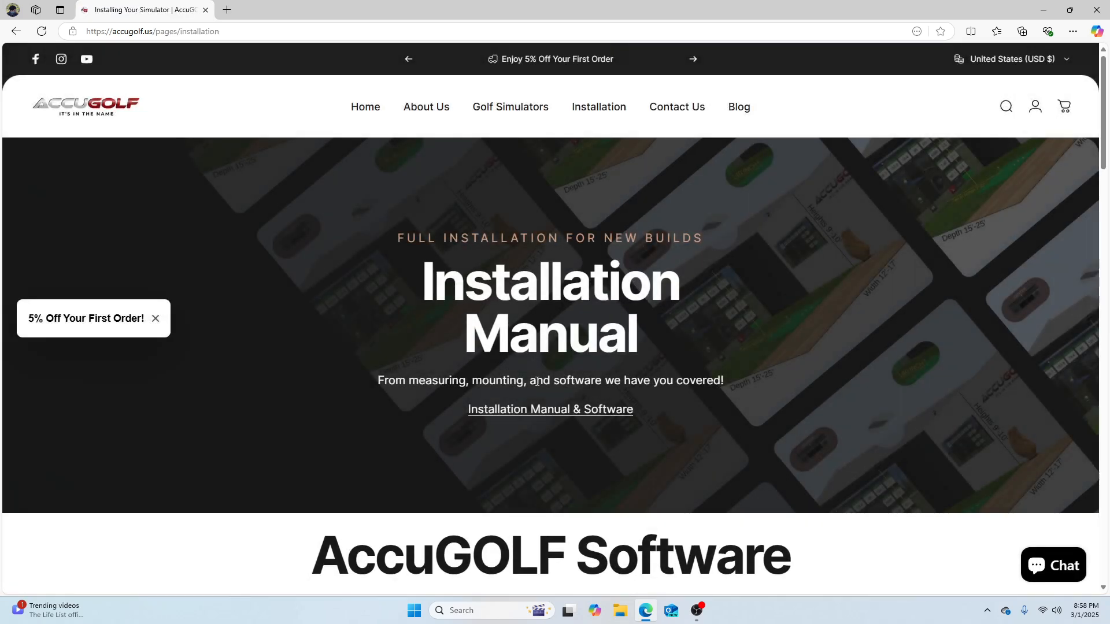
left_click(535, 411)
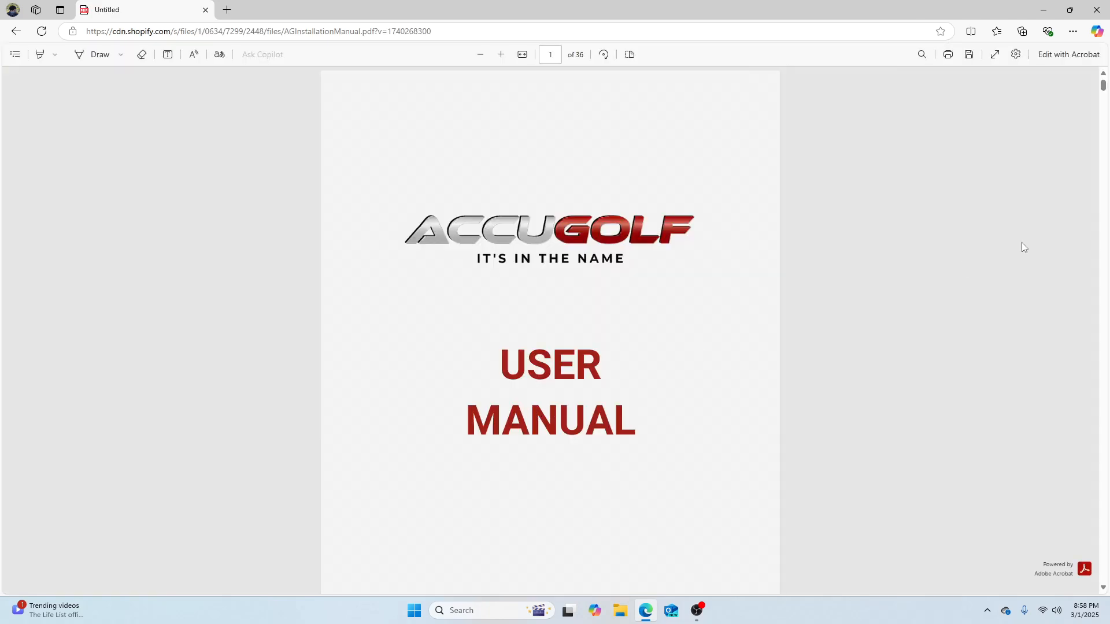
- Download AccugolfV2FlirInstaller_v1.0.18.zip from the manual's CUDA Installation link on OneDrive
left_click_drag(1102, 87, 1103, 249)
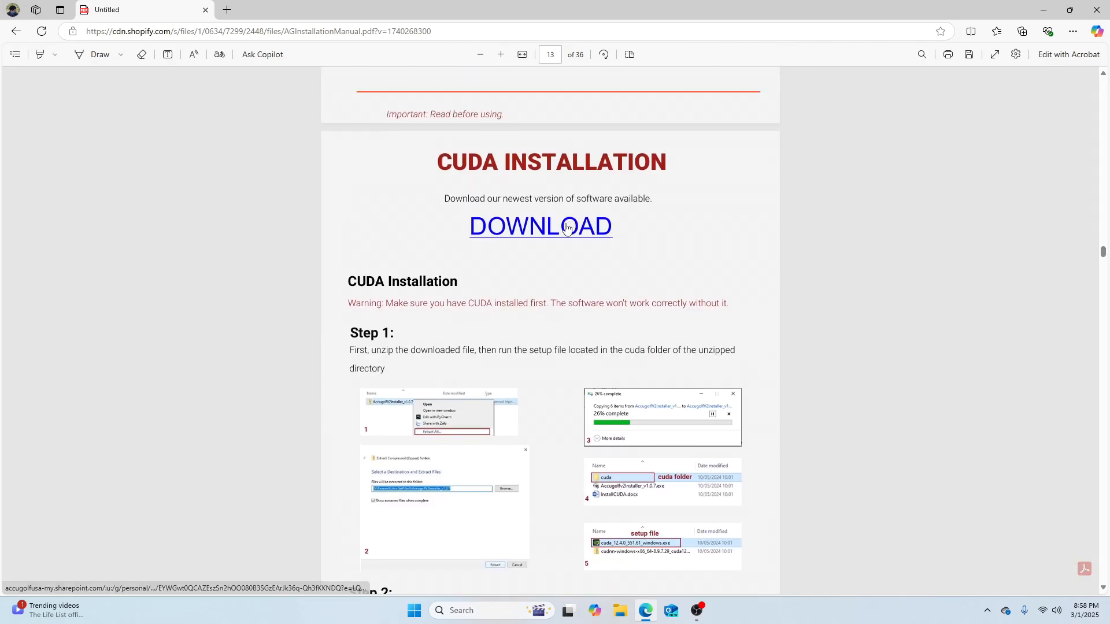
left_click(560, 230)
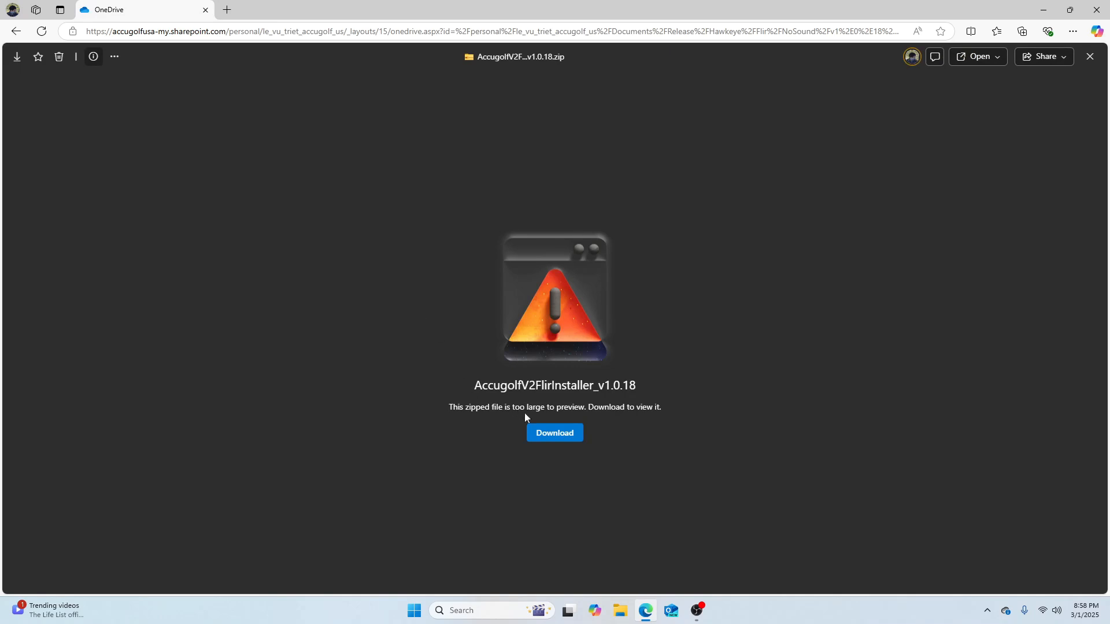
left_click(546, 433)
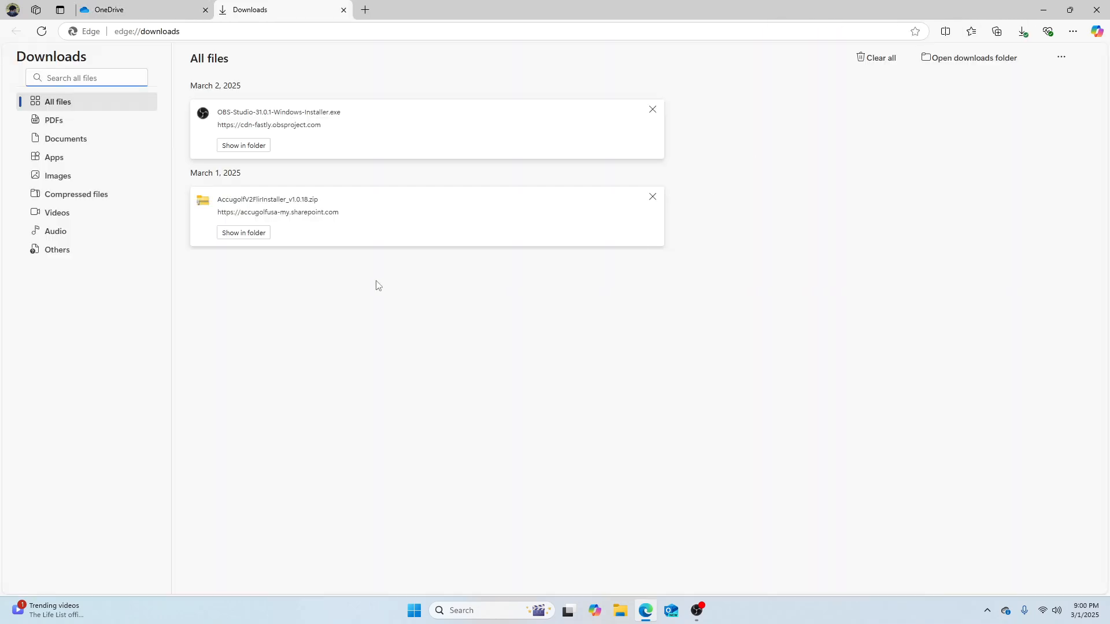
- Extract the downloaded Accugolf installer zip into its suggested folder
left_click(256, 237)
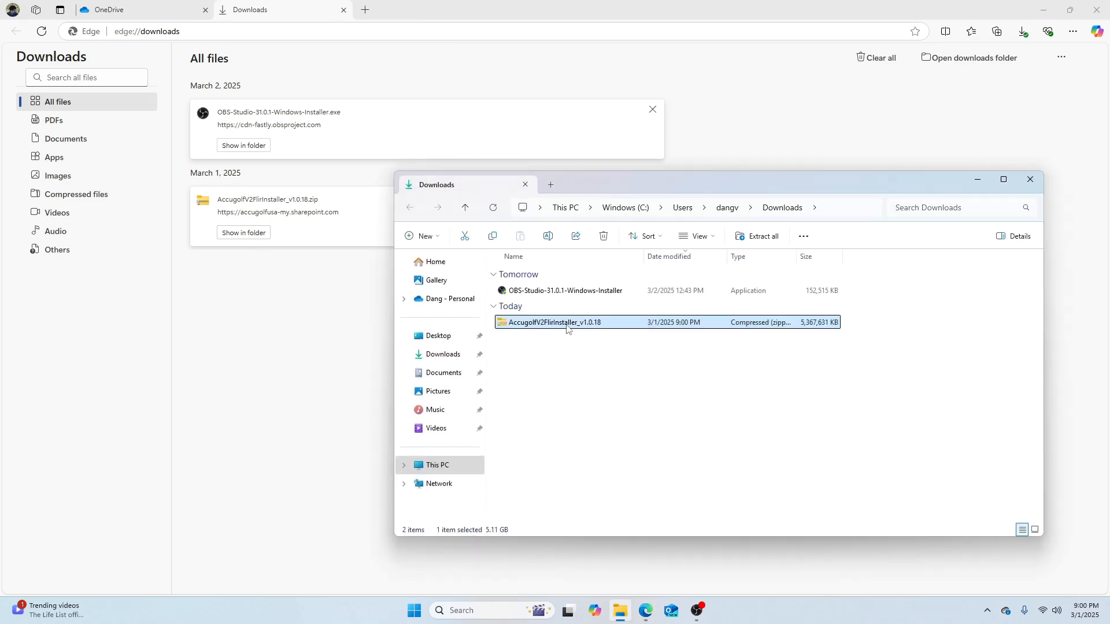
right_click(568, 331)
left_click(609, 198)
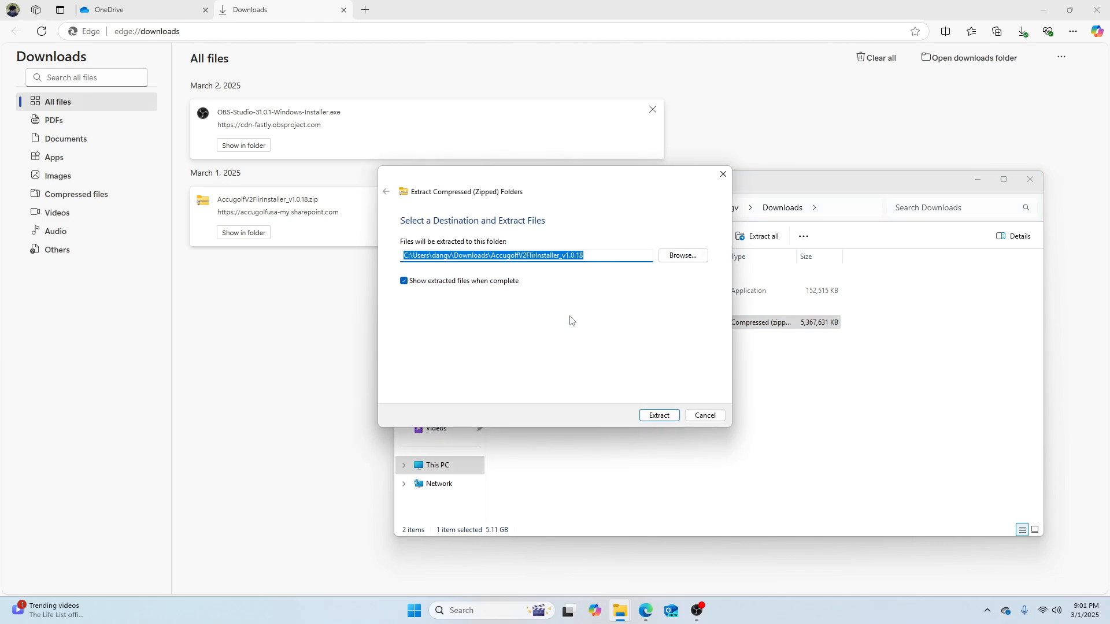
left_click(659, 415)
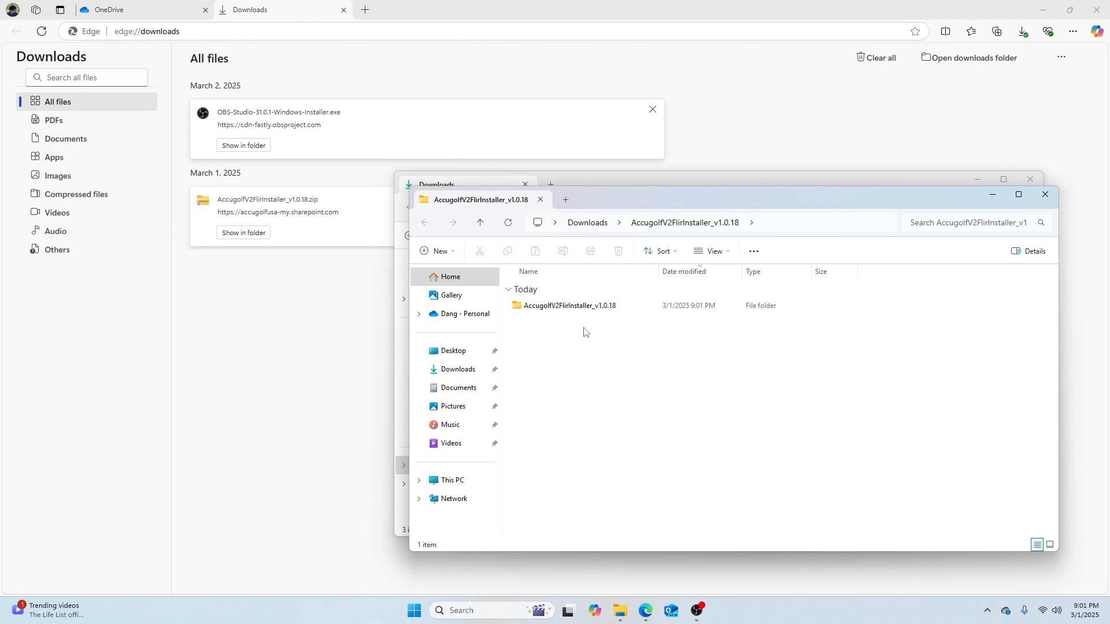
- Run cuda_12.4.0_551.61_windows from the extracted installer's cuda folder
double_click(582, 311)
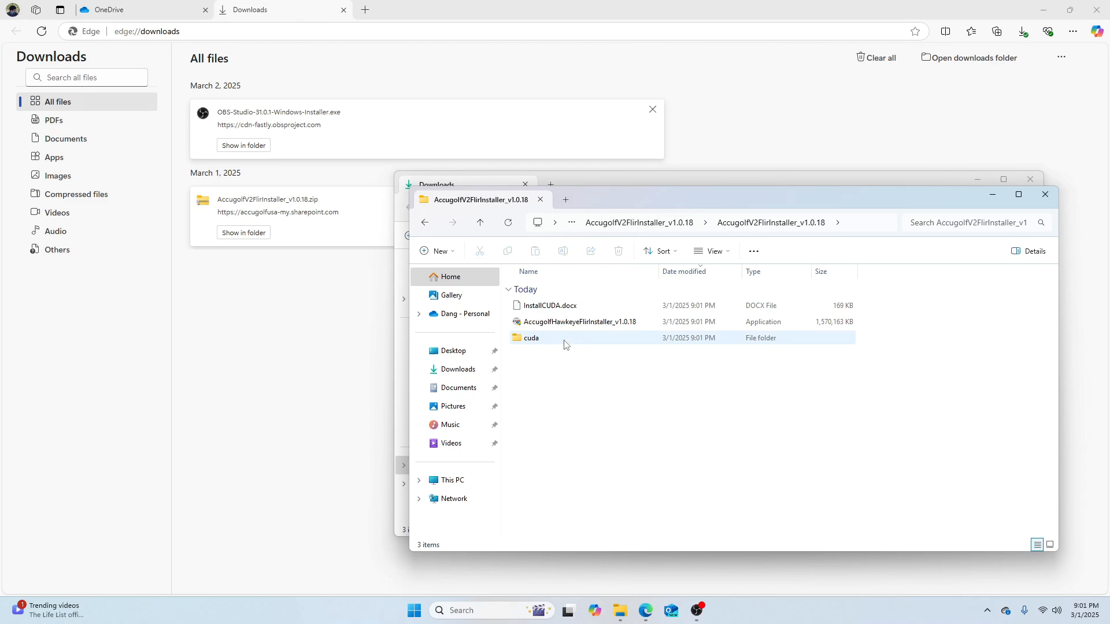
double_click(550, 341)
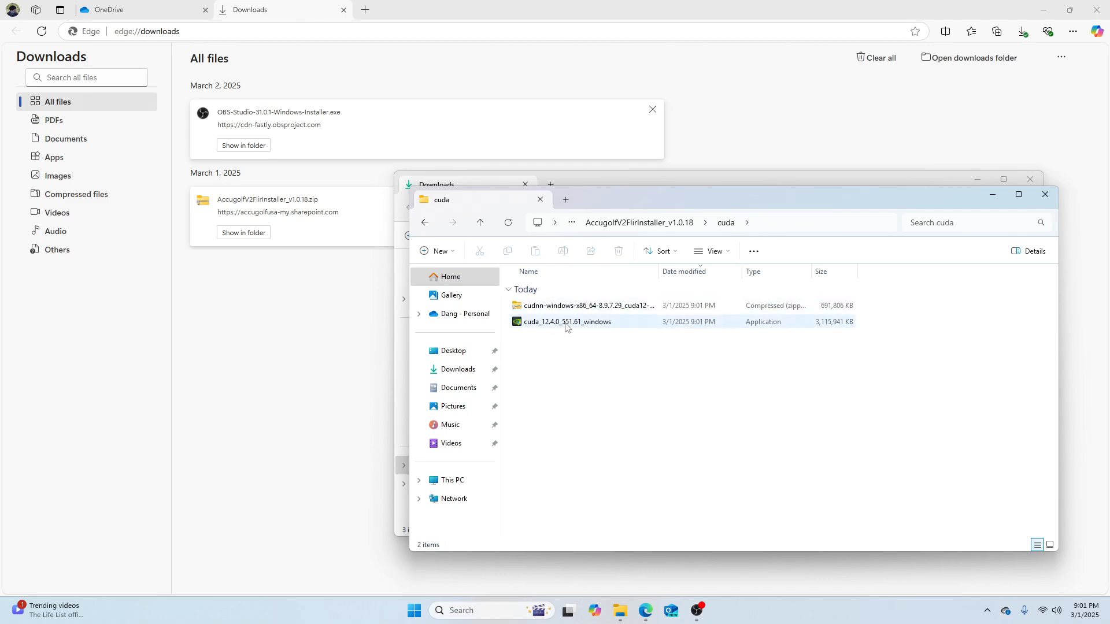
double_click(565, 324)
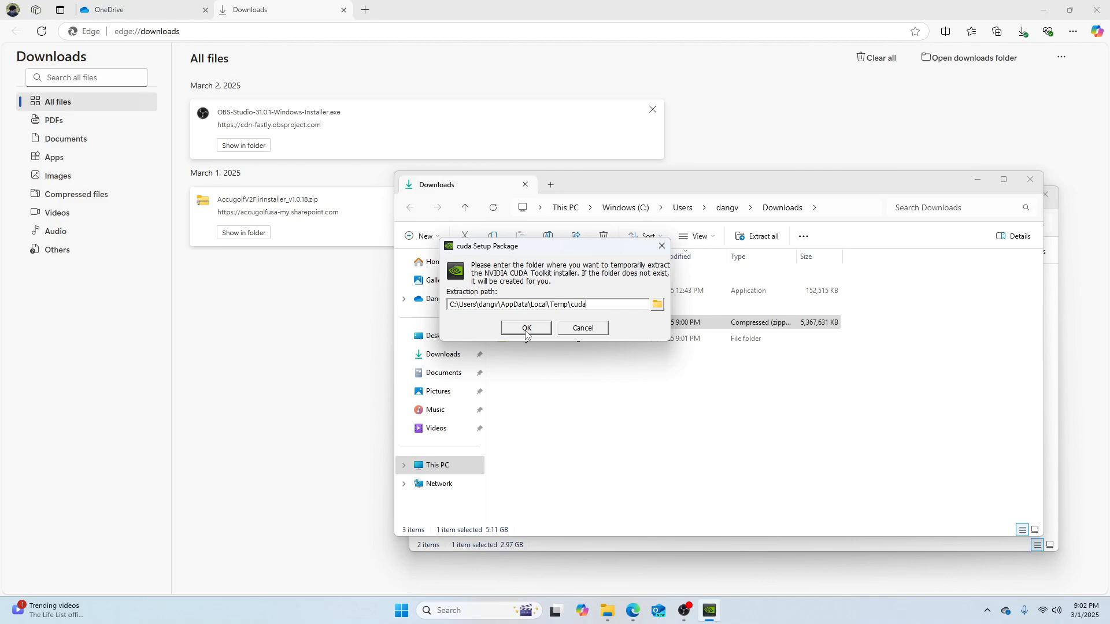
- Install CUDA 12.4 with Express options, skipping the GeForce Experience shortcut and launch
left_click(528, 324)
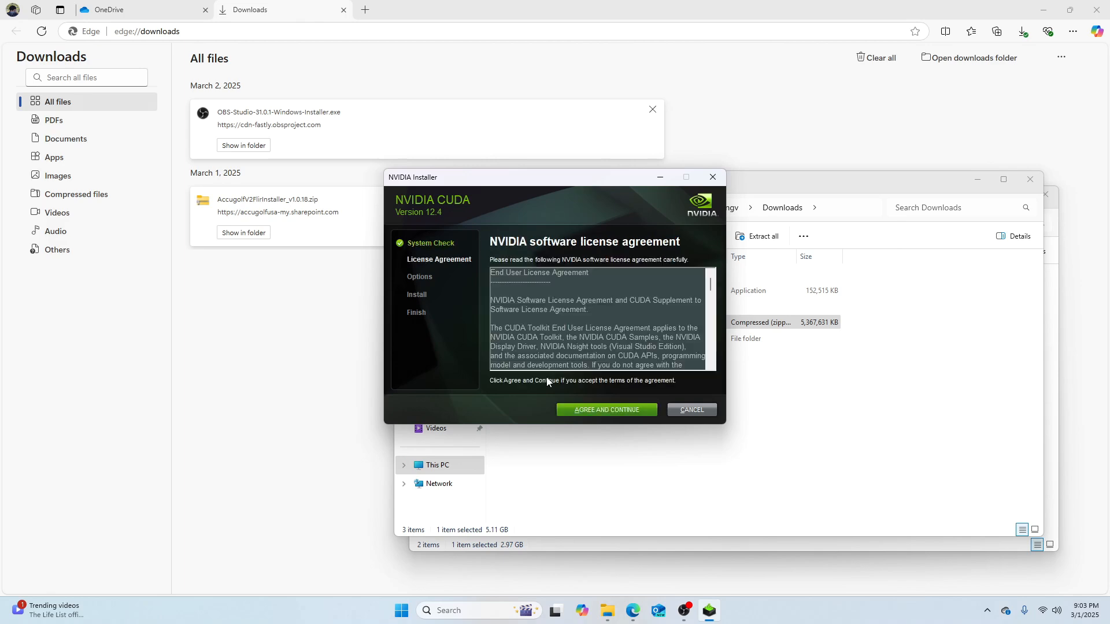
left_click(576, 410)
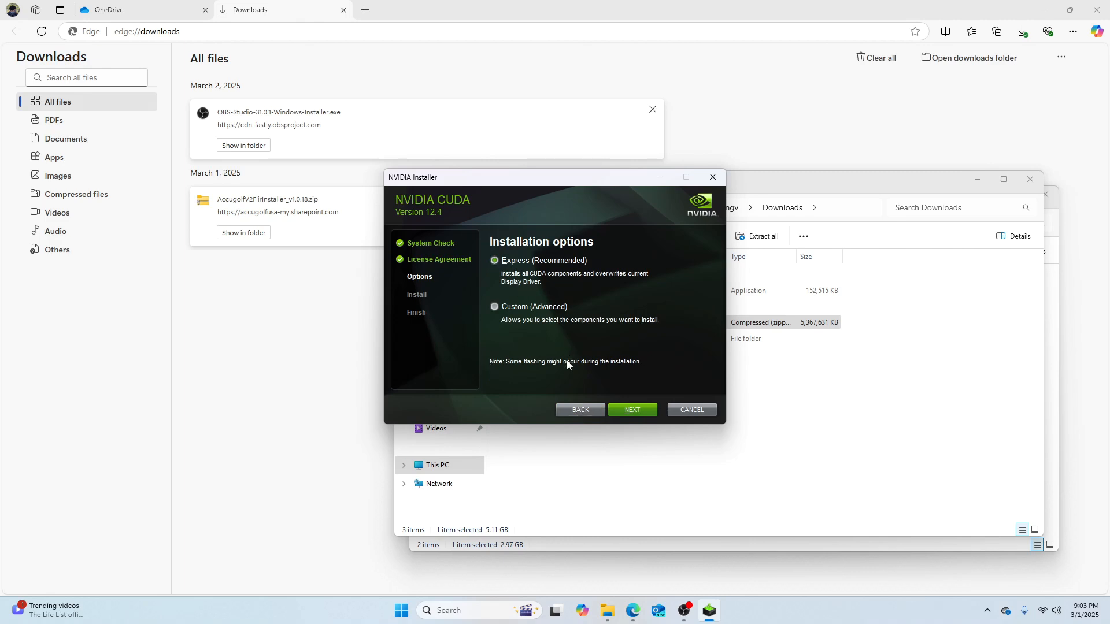
left_click(629, 412)
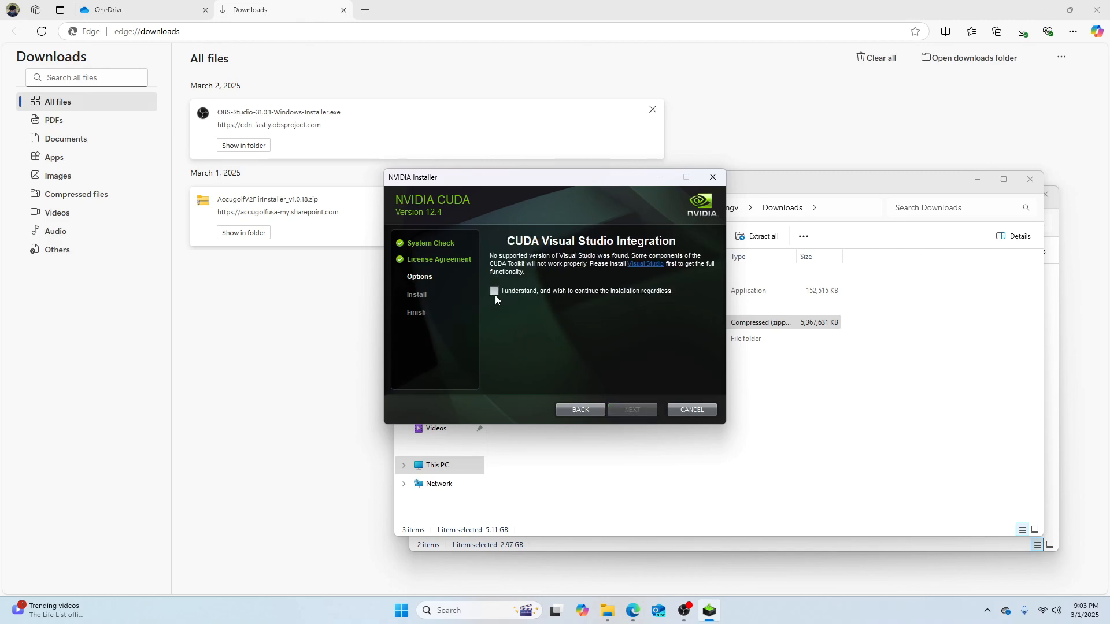
left_click(494, 293)
left_click(630, 410)
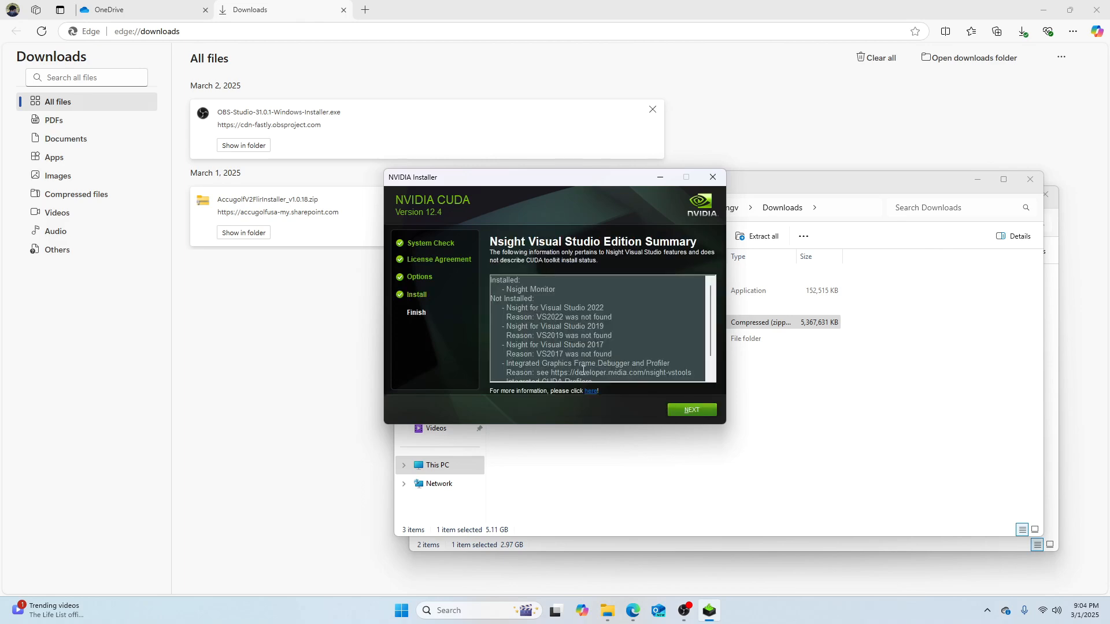
left_click(683, 410)
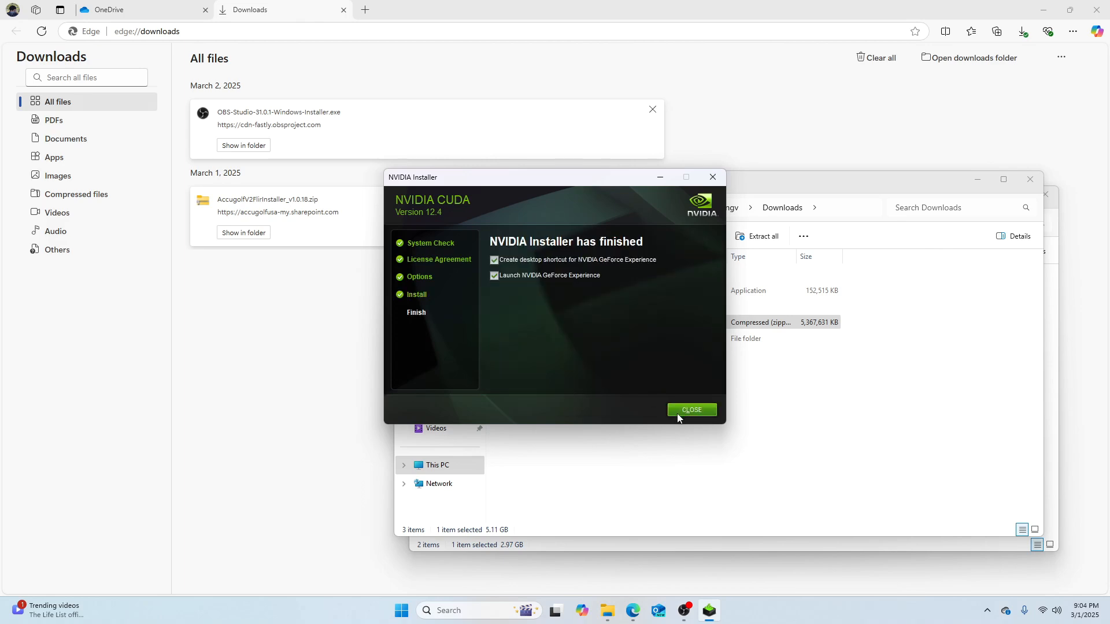
left_click(531, 261)
left_click(531, 277)
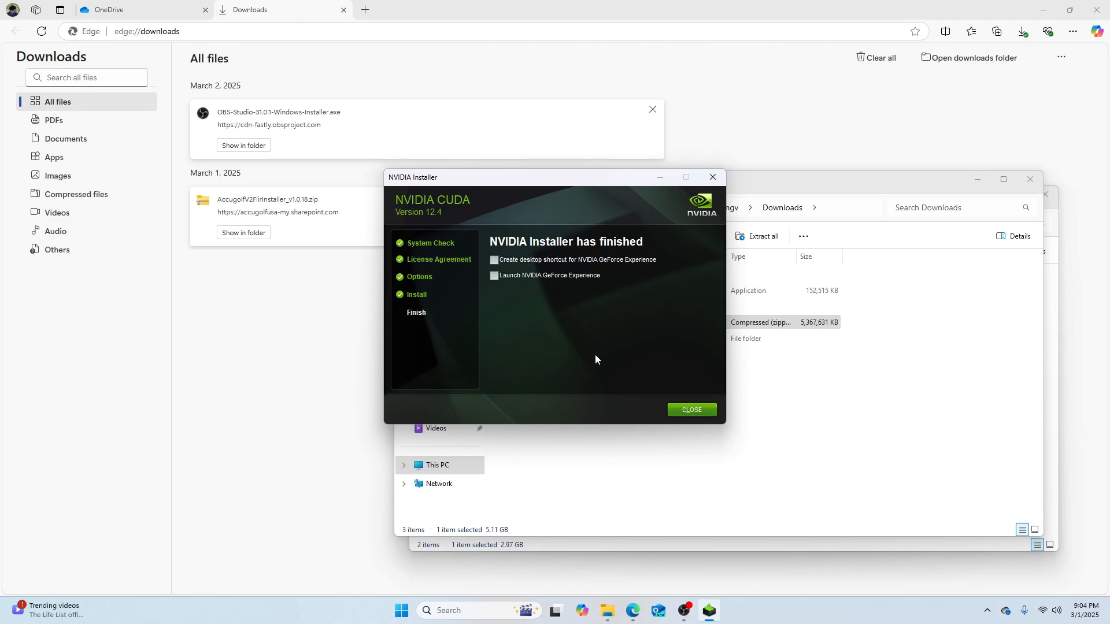
left_click(691, 411)
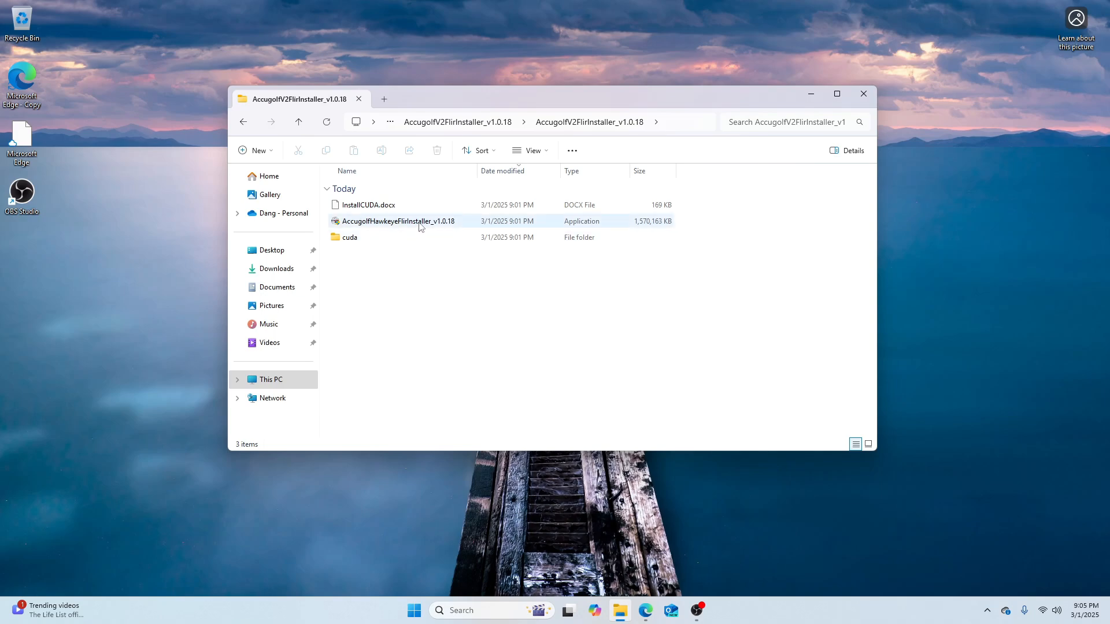
- Launch AccugolfHawkeyeFlirInstaller_v1.0.18, bypassing the SmartScreen warning with Run anyway
double_click(388, 225)
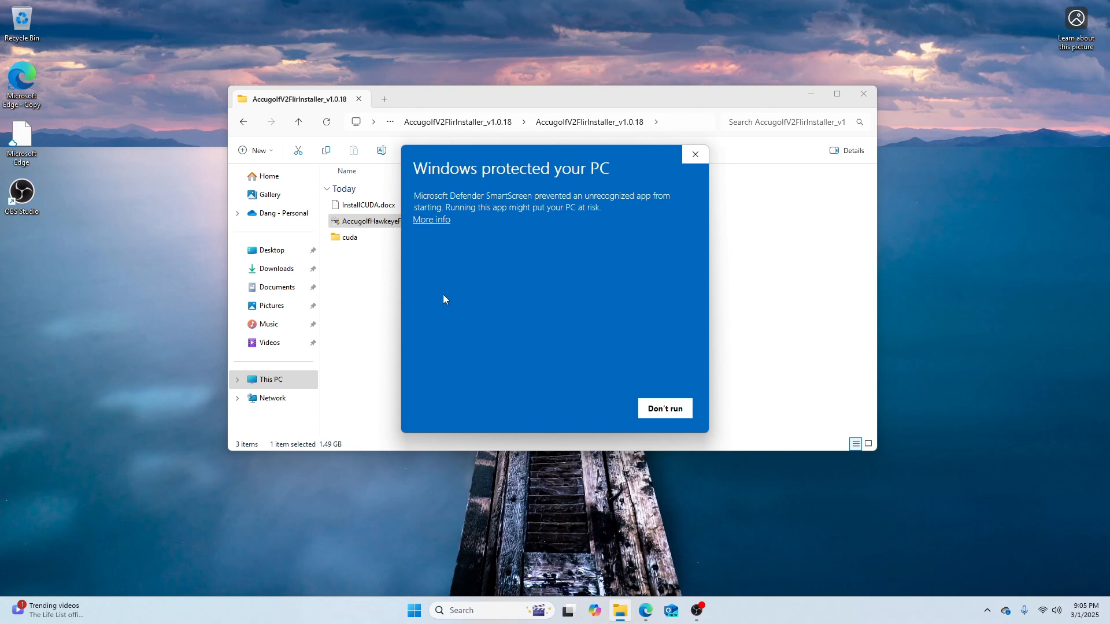
left_click(436, 220)
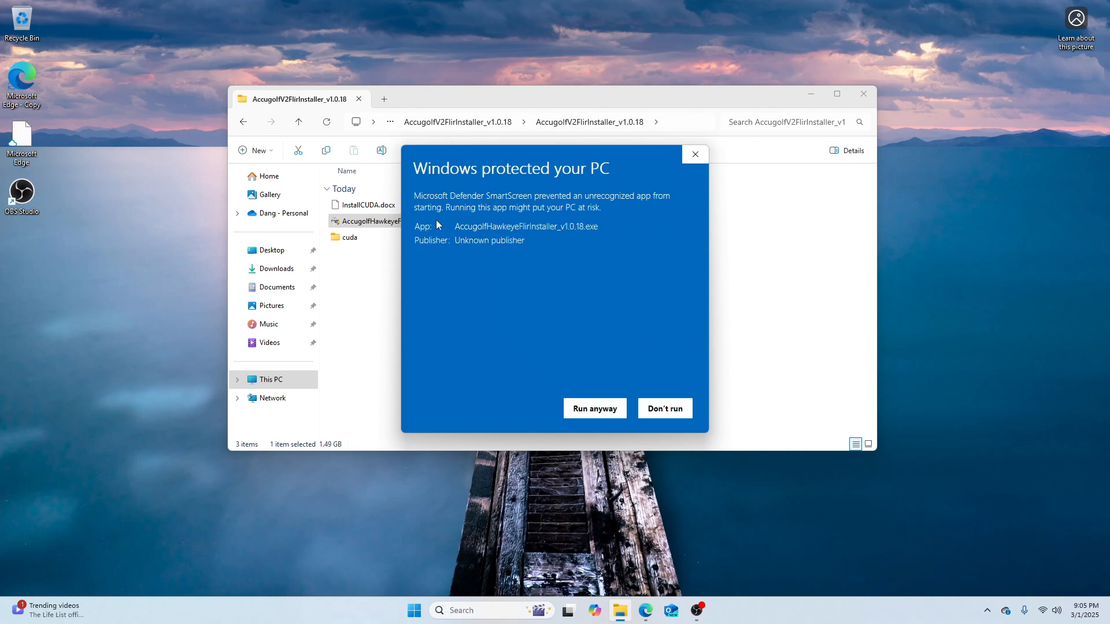
left_click(586, 411)
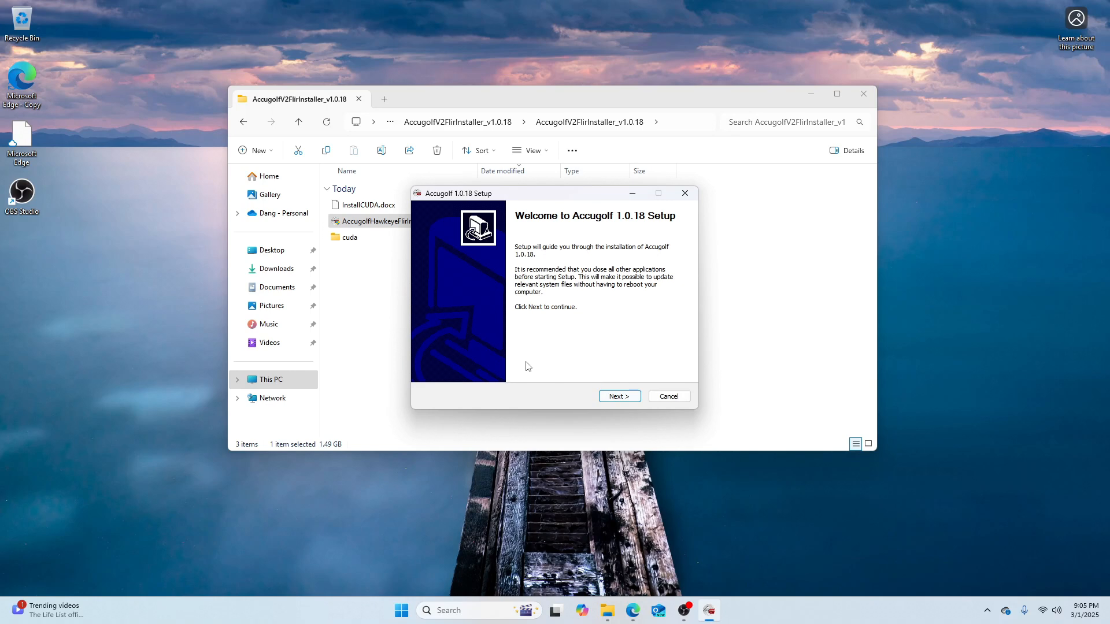
- Install Accugolf 1.0.18 to the default location, including the bundled Visual C++ 2013 Redistributable
left_click(619, 397)
left_click(623, 396)
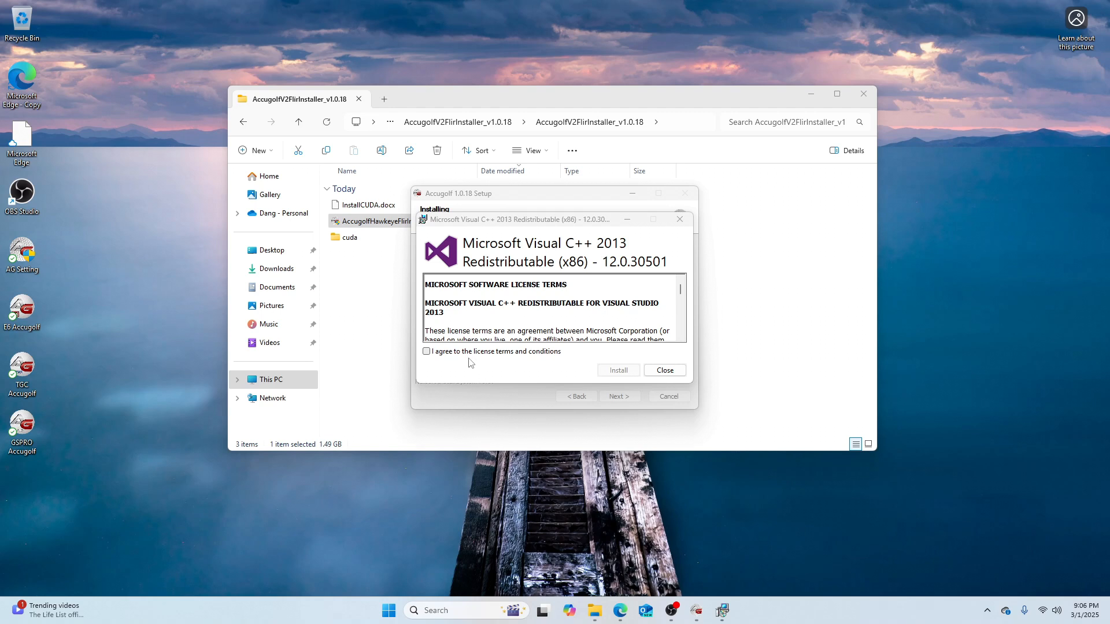
left_click(471, 353)
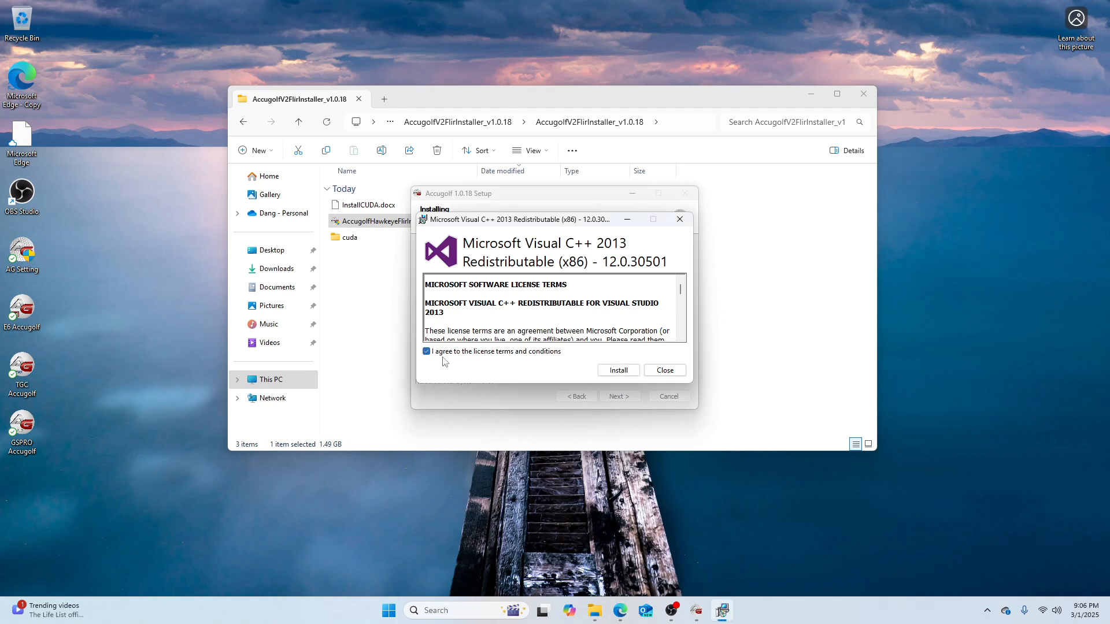
left_click(618, 371)
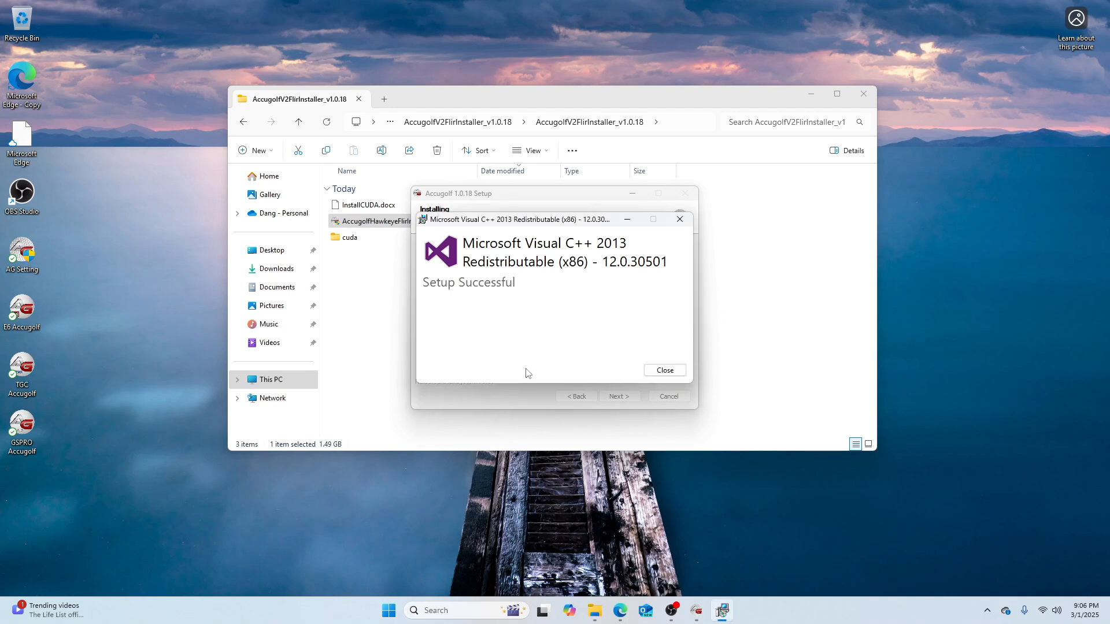
left_click(663, 371)
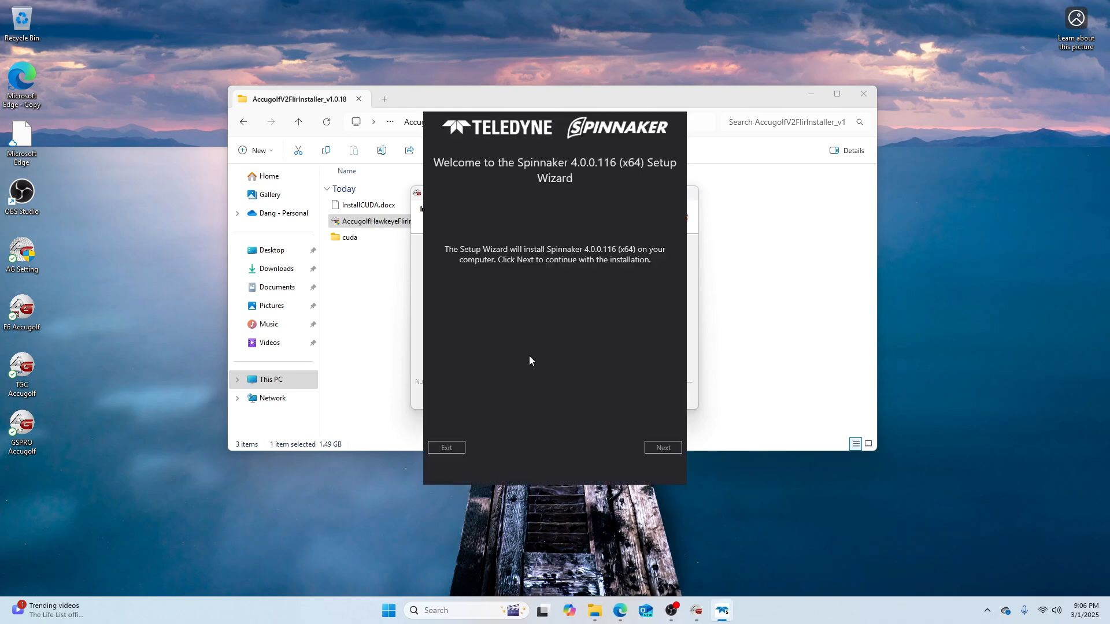
- Install Spinnaker 4.0.0.116 with the Camera Evaluation profile and GigE camera options
left_click(665, 448)
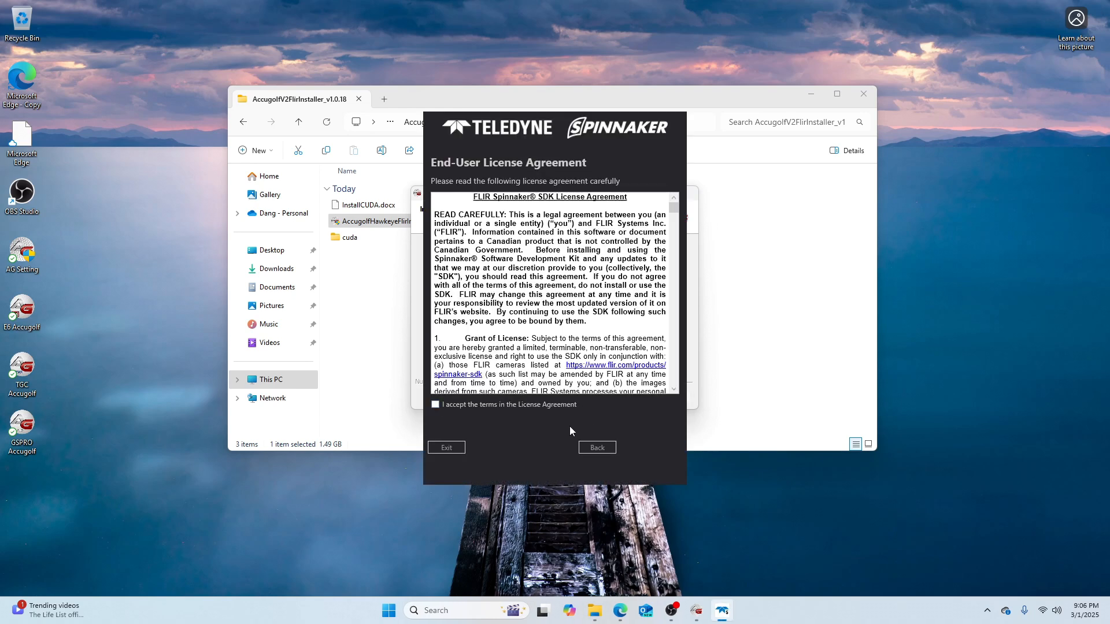
left_click(437, 405)
left_click(663, 449)
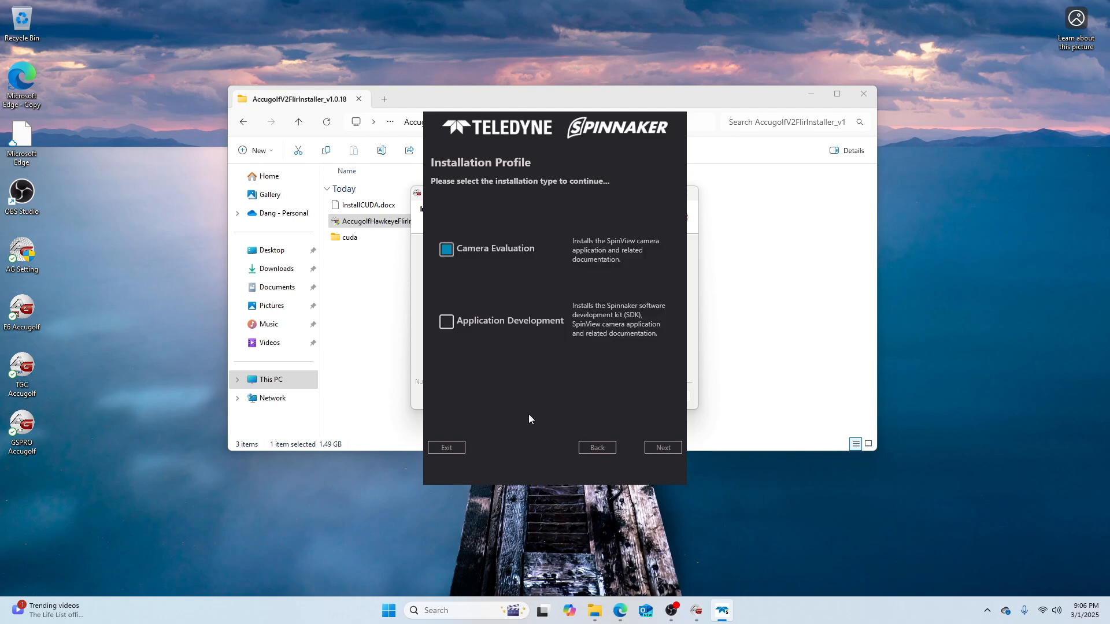
left_click(663, 449)
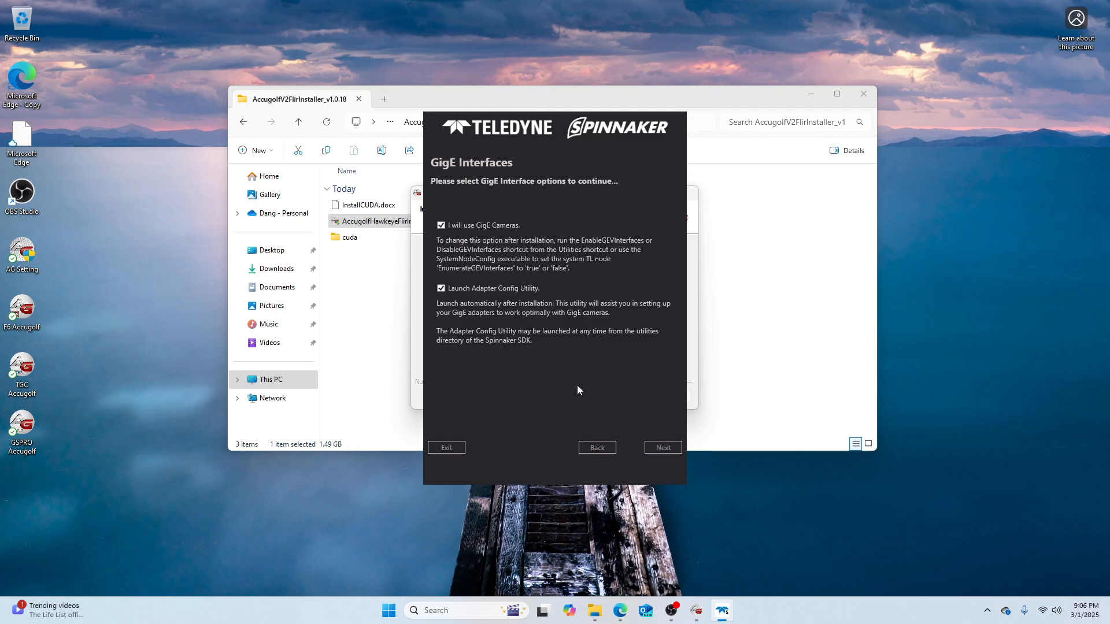
left_click(663, 449)
left_click(663, 450)
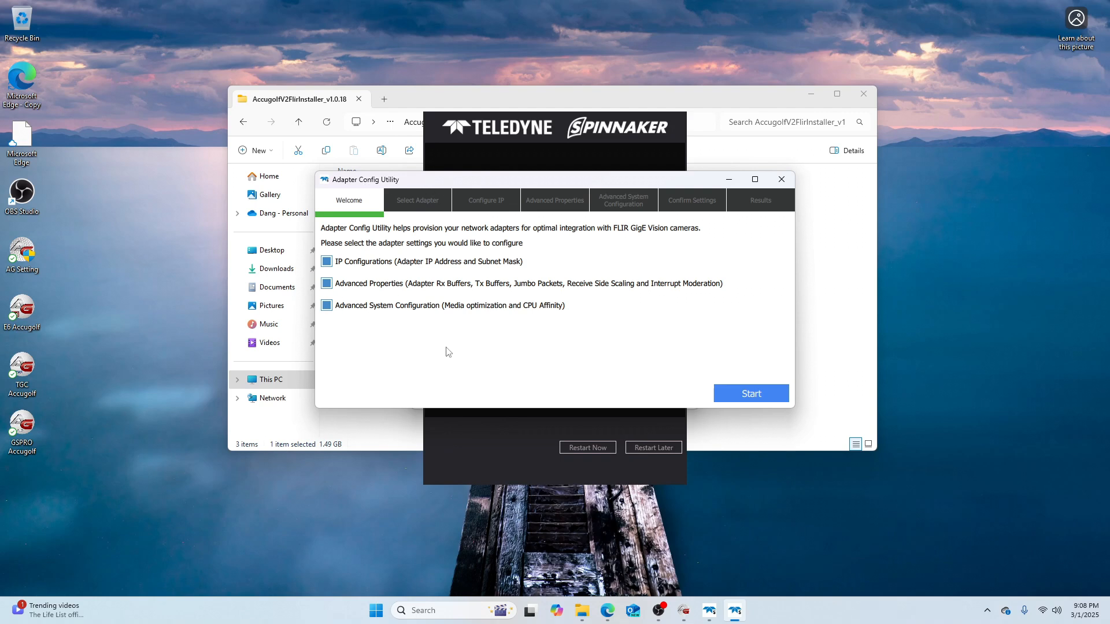
- Select both Intel I350-T2 adapters for configuration
left_click(762, 398)
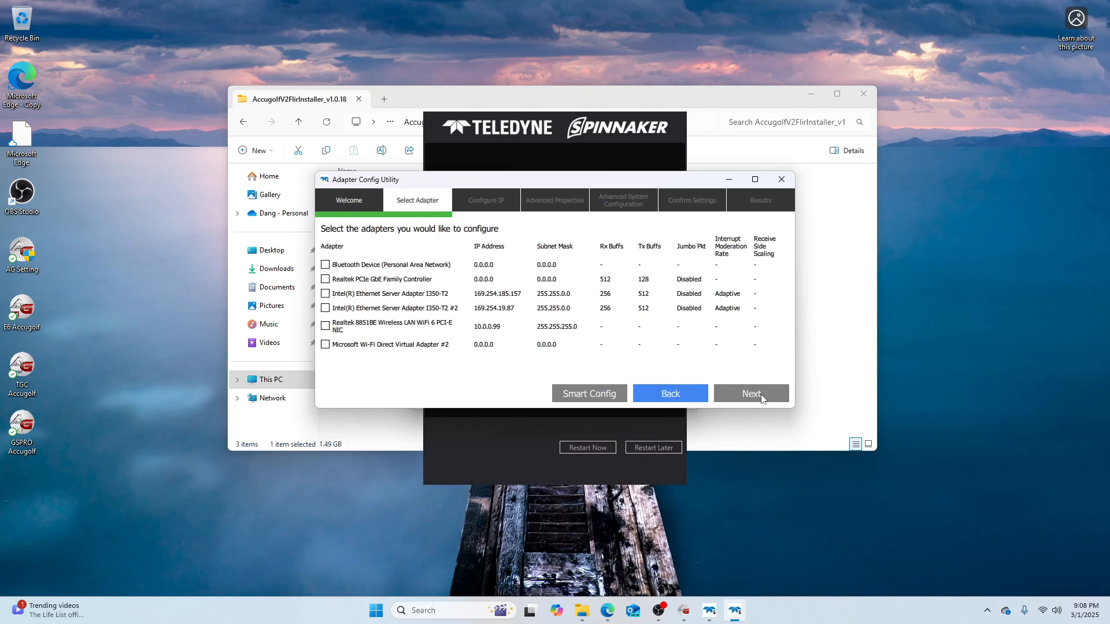
left_click(325, 296)
left_click(325, 308)
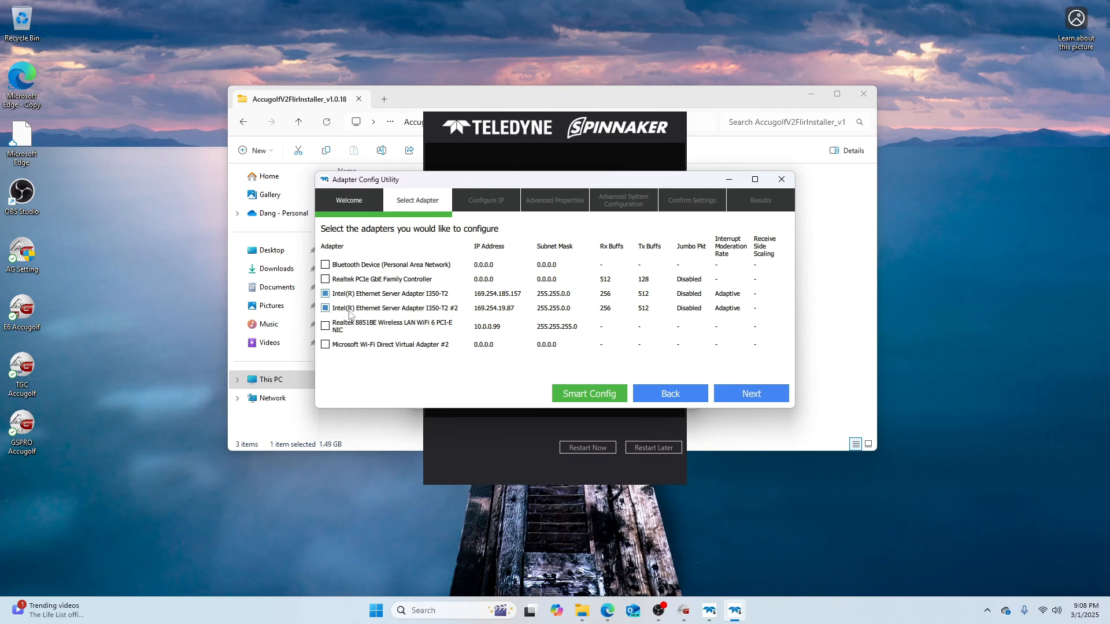
left_click(750, 397)
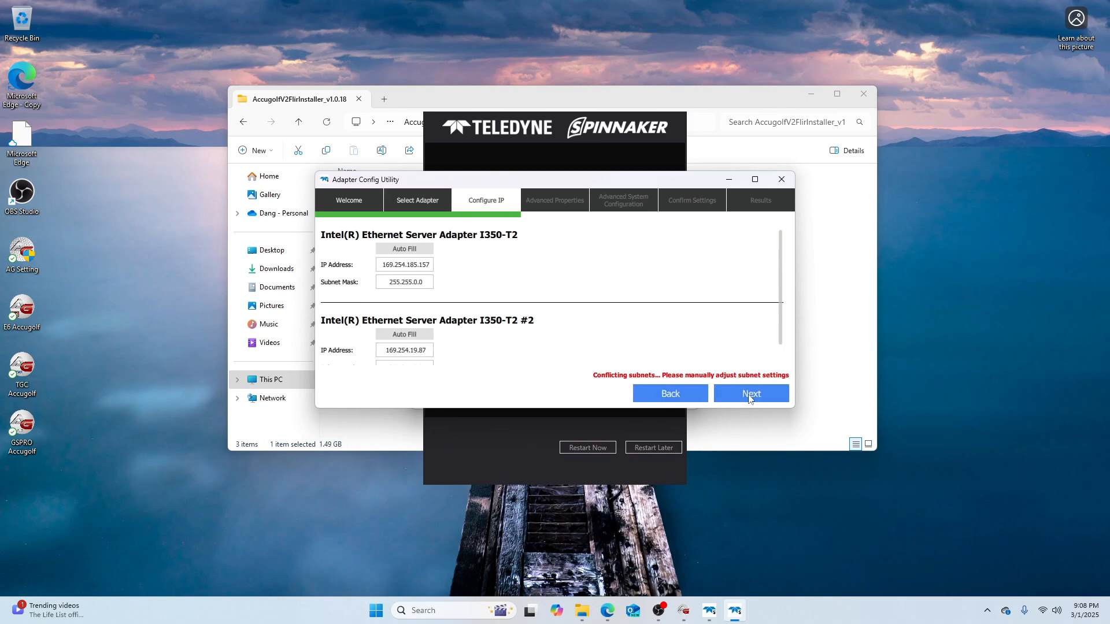
- Give the first adapter IP 169.254.1.10 with subnet mask 255.255.255.0
left_click(429, 266)
key("ctrl+a")
key("BackSpace")
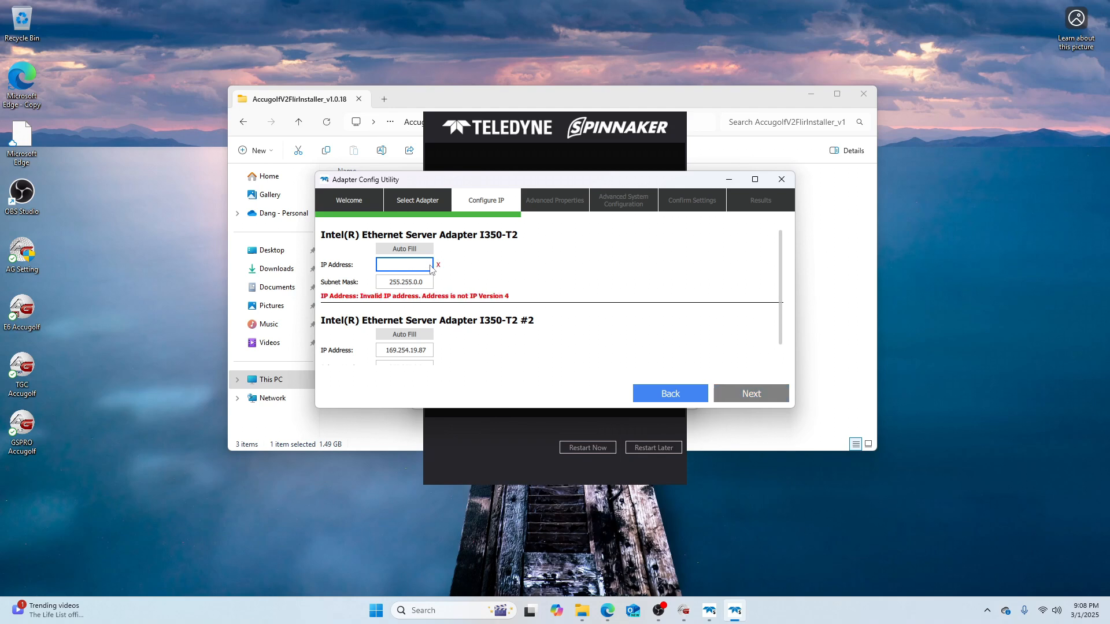
type("169.254")
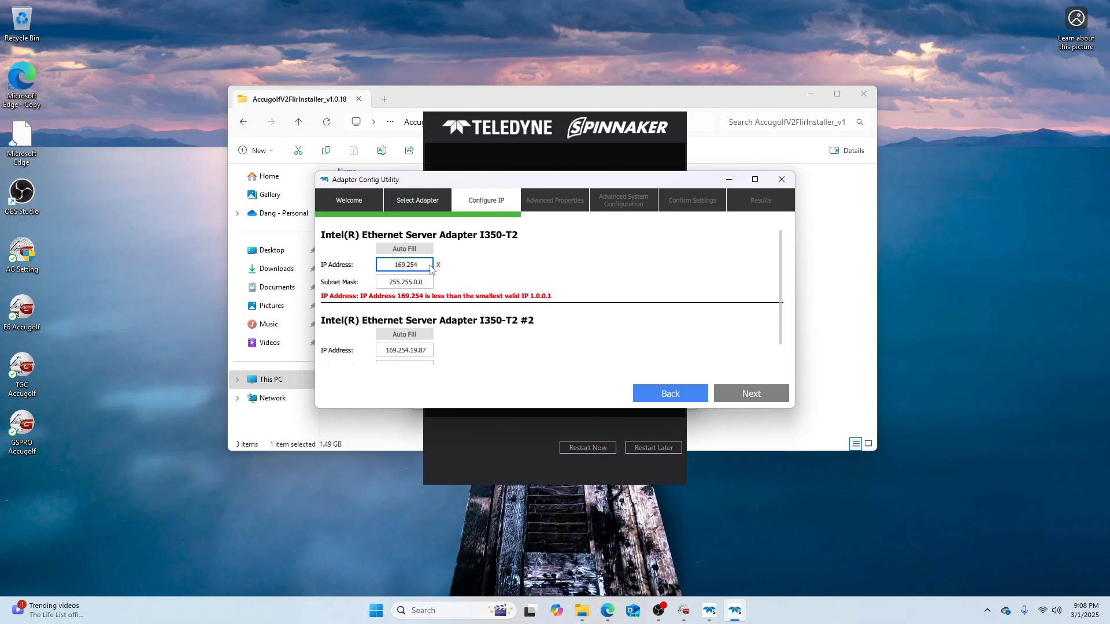
type(".1.10")
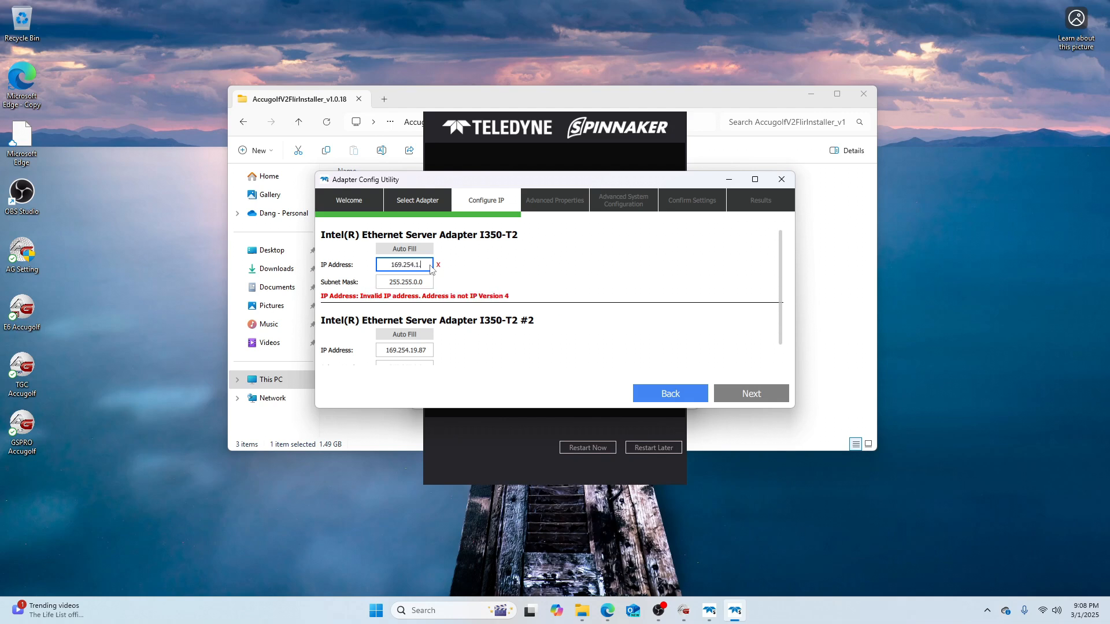
left_click(425, 283)
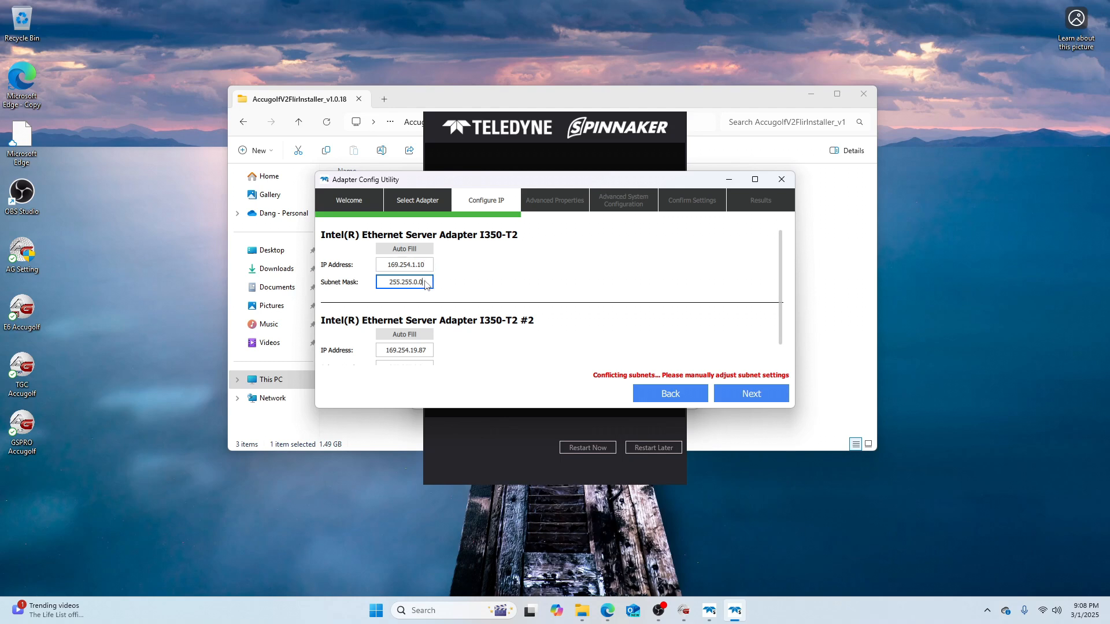
key("BackSpace")
key("BackSpace")
key("BackSpace")
key("BackSpace")
key("BackSpace")
key("BackSpace")
key("BackSpace")
key("BackSpace")
key("BackSpace")
key("BackSpace")
key("BackSpace")
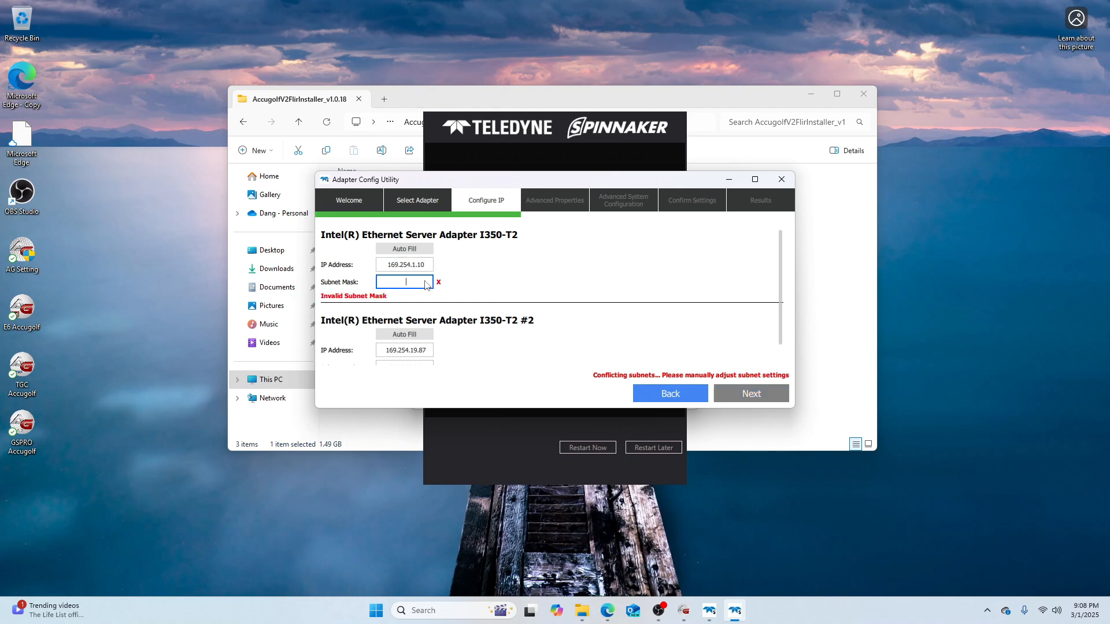
type("255.255.255.0")
- Give the second adapter IP 169.254.10.20 with subnet mask 255.255.255.0
scroll(425, 284, "down", 1)
left_click(429, 327)
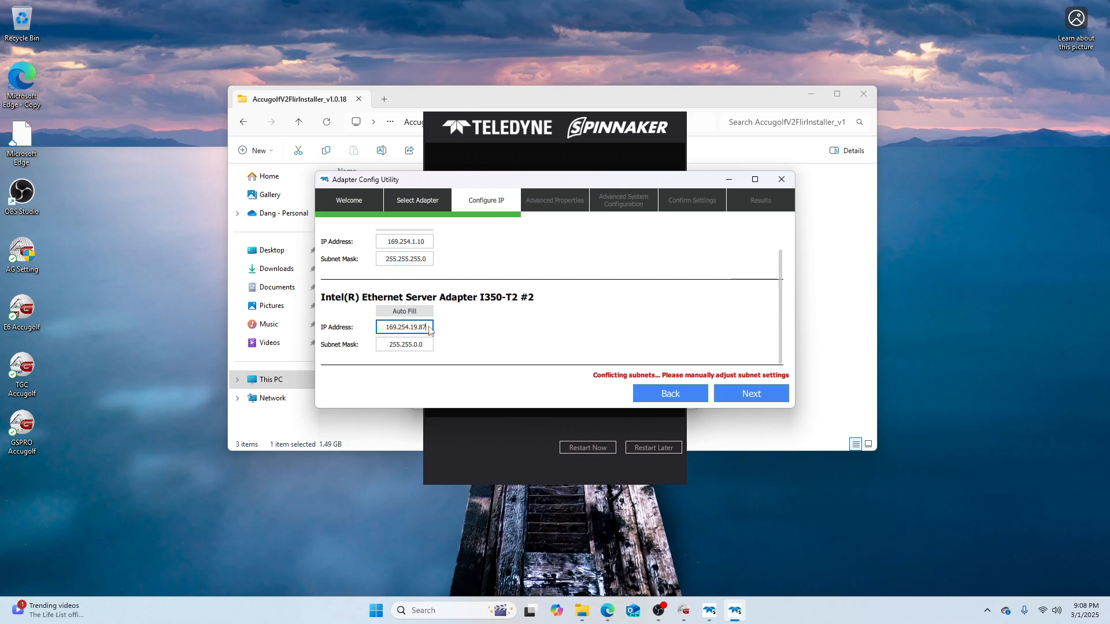
key("BackSpace")
key("BackSpace")
key("BackSpace")
key("BackSpace")
key("BackSpace")
key("BackSpace")
key("BackSpace")
key("BackSpace")
key("BackSpace")
key("BackSpace")
key("BackSpace")
key("BackSpace")
key("BackSpace")
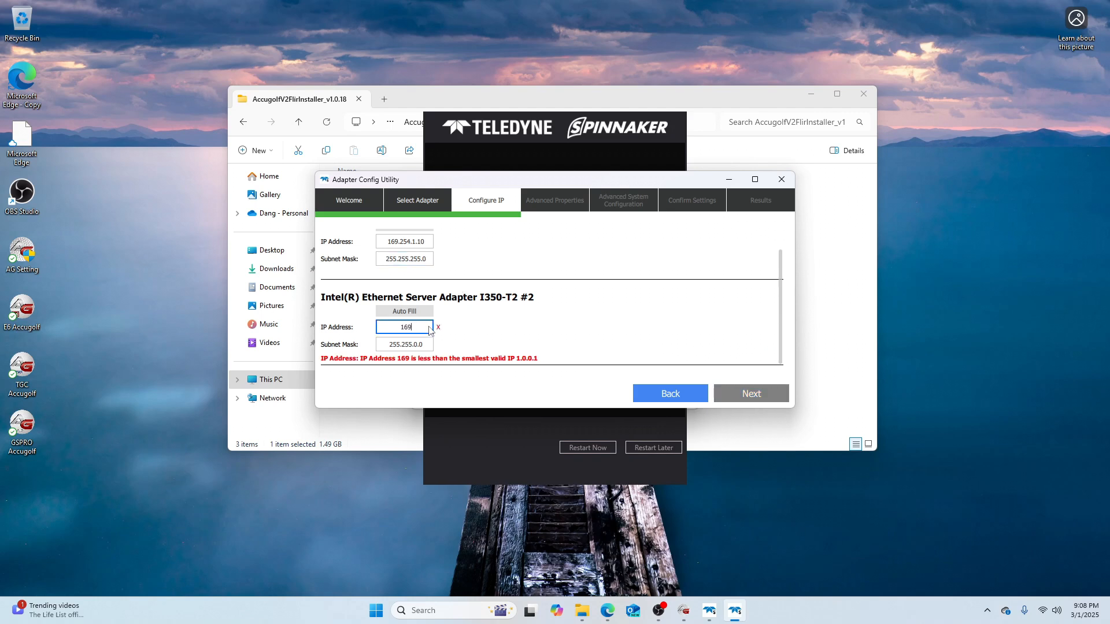
type("1")
type(".254")
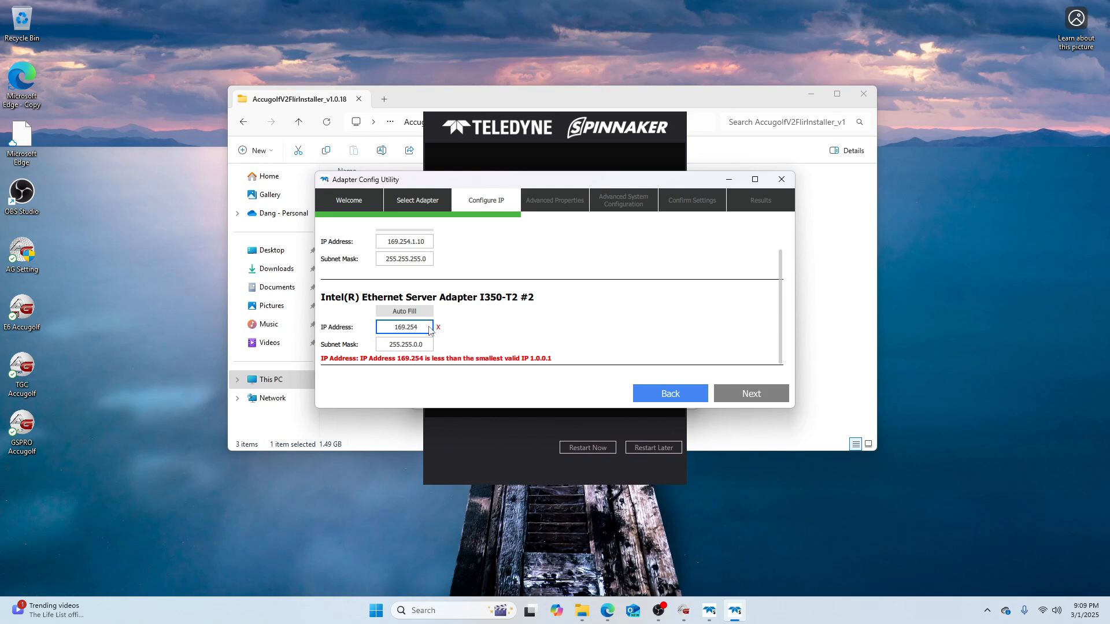
type(".10.2")
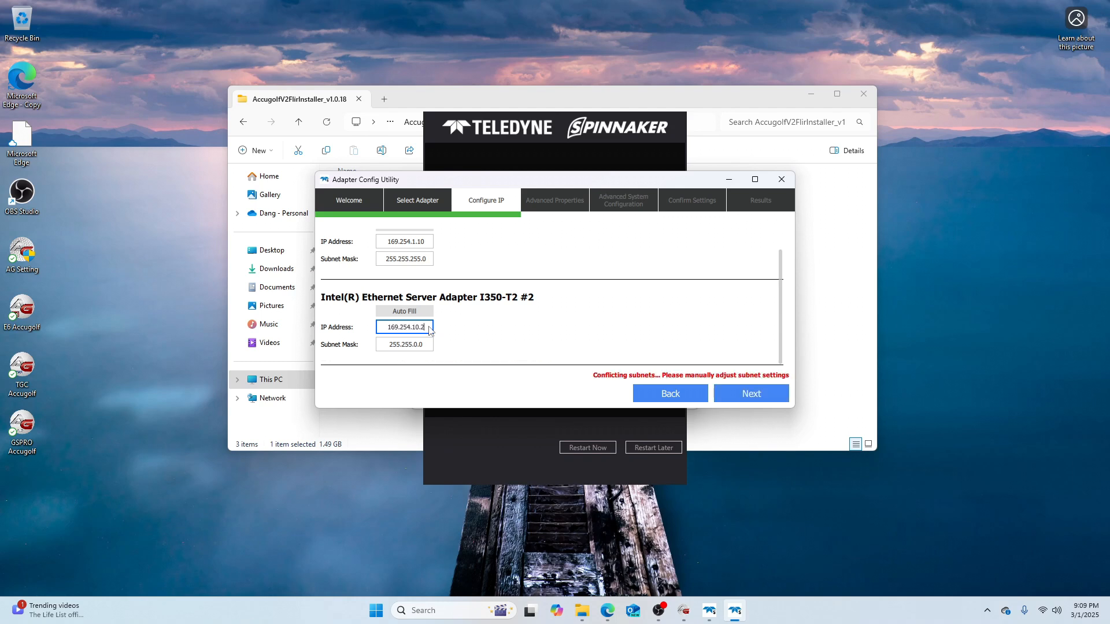
type("0")
key("Tab")
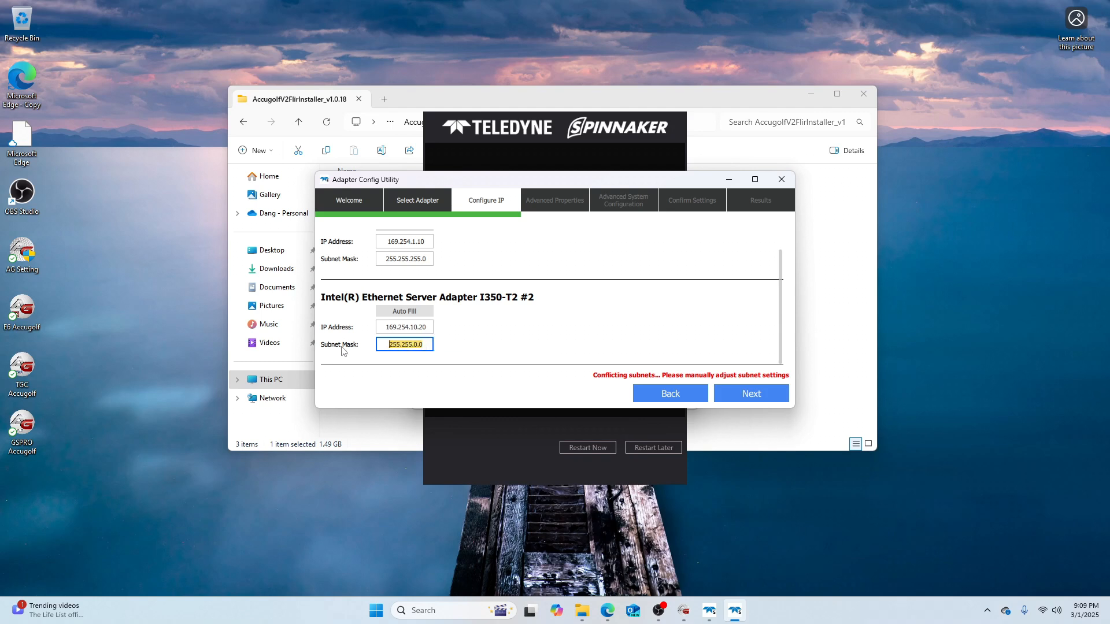
type("255.")
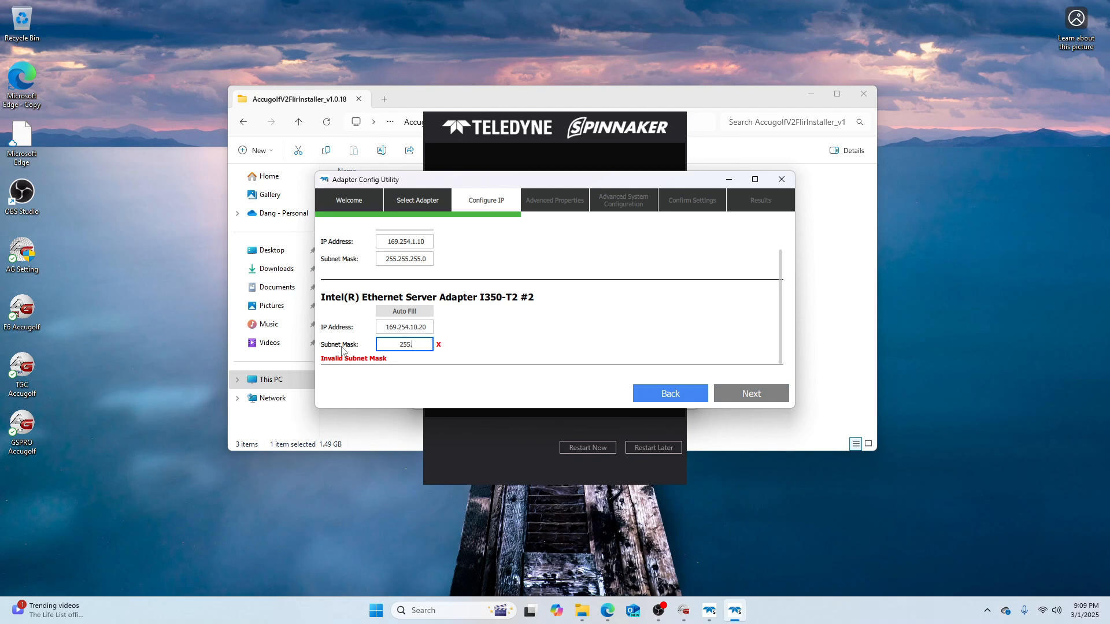
type("255.255.0")
- Set the first I350-T2 adapter's receive and transmit buffers to 2048
left_click(762, 392)
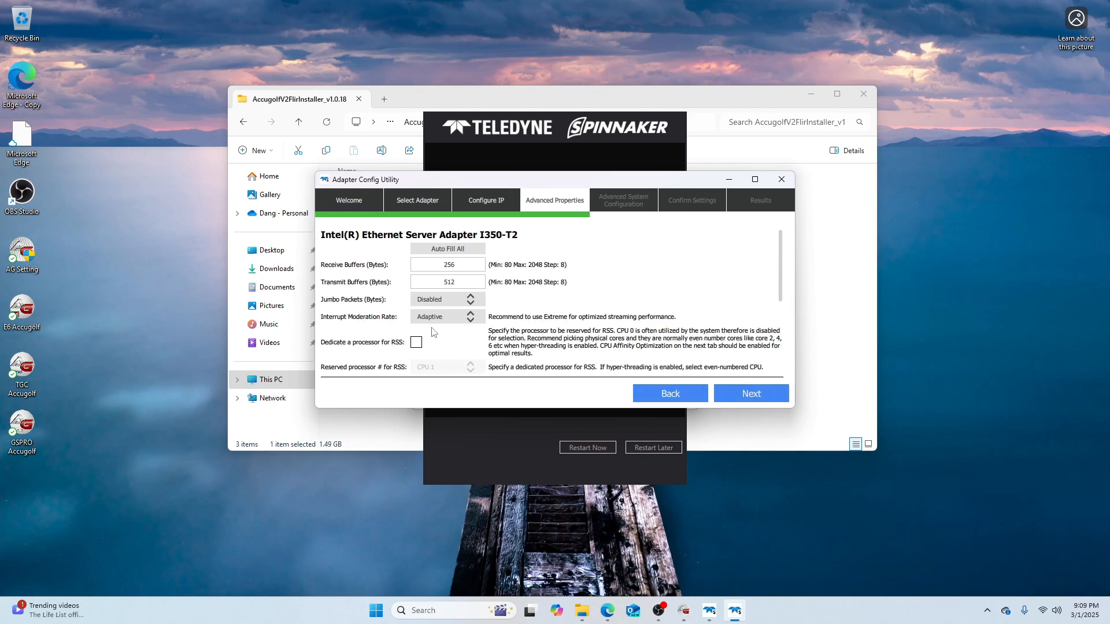
left_click(459, 268)
type("20")
key("Tab")
type("2048")
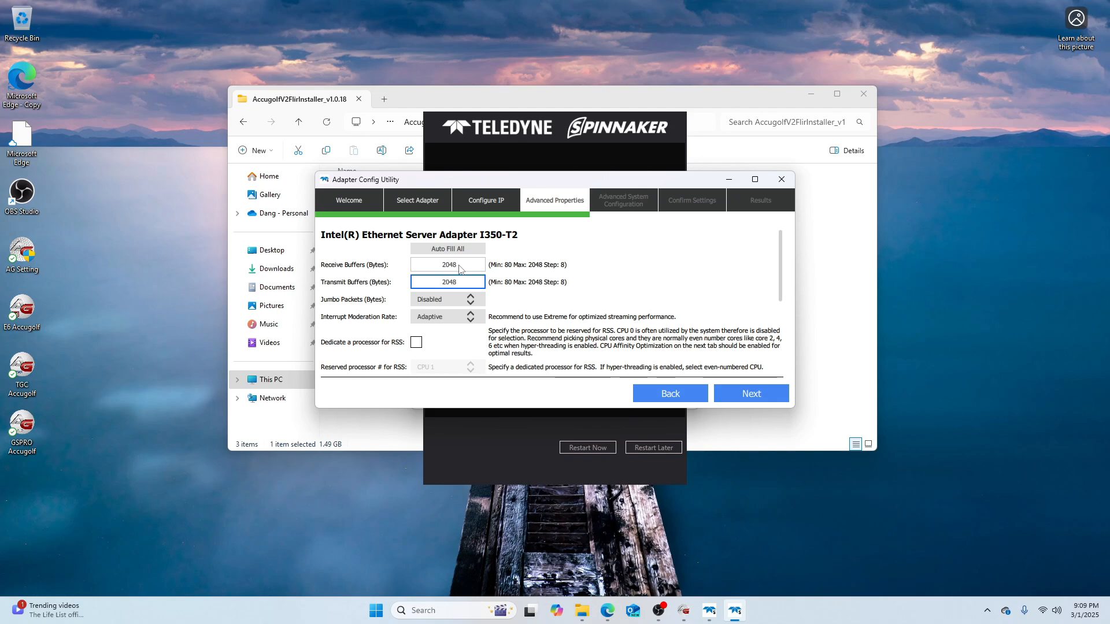
- Set the second adapter's receive and transmit buffers to 2048 and continue
scroll(462, 270, "down", 3)
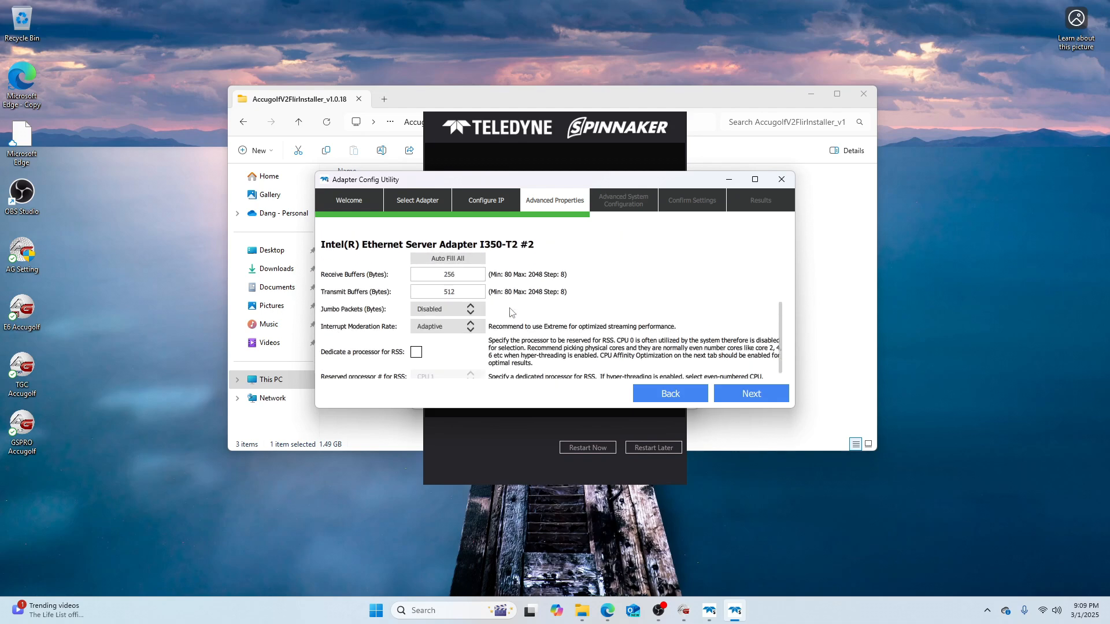
left_click(462, 267)
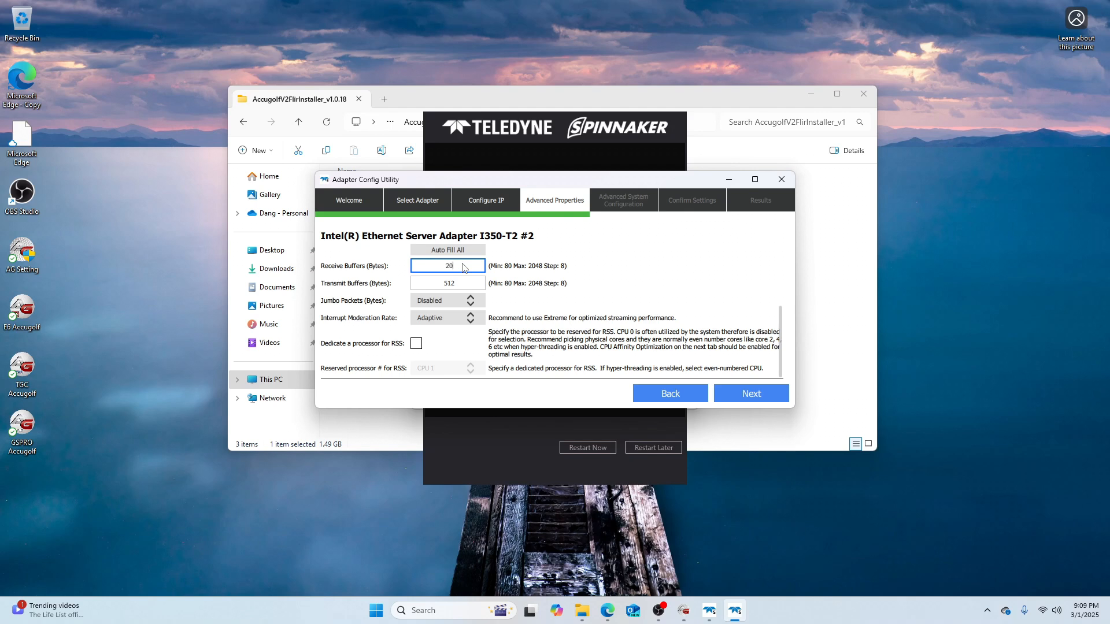
key("Tab")
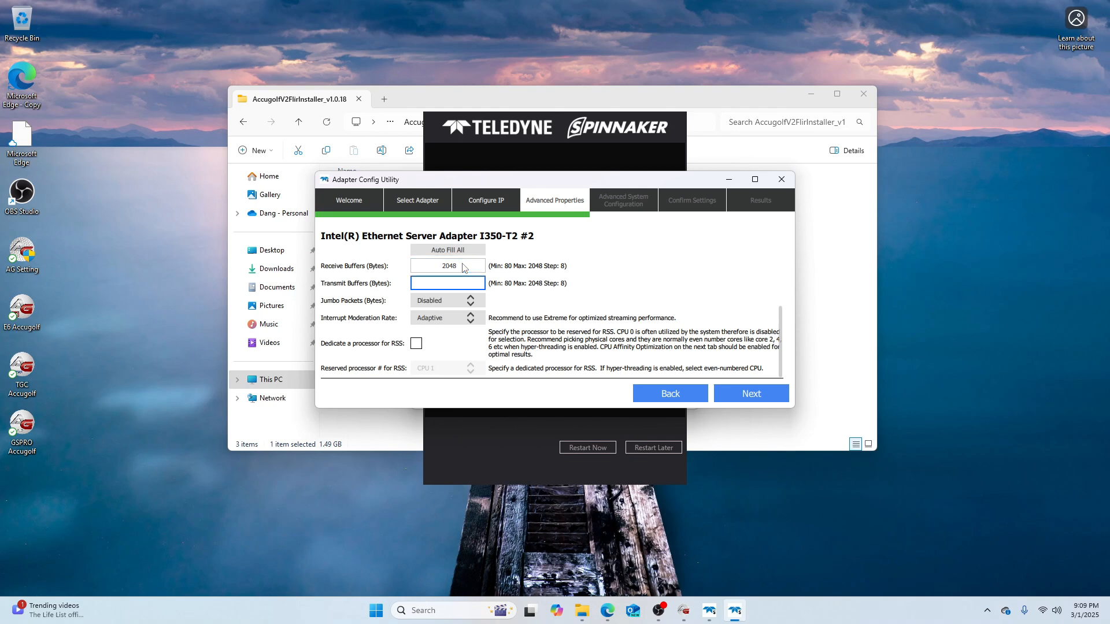
type("2048")
left_click(733, 393)
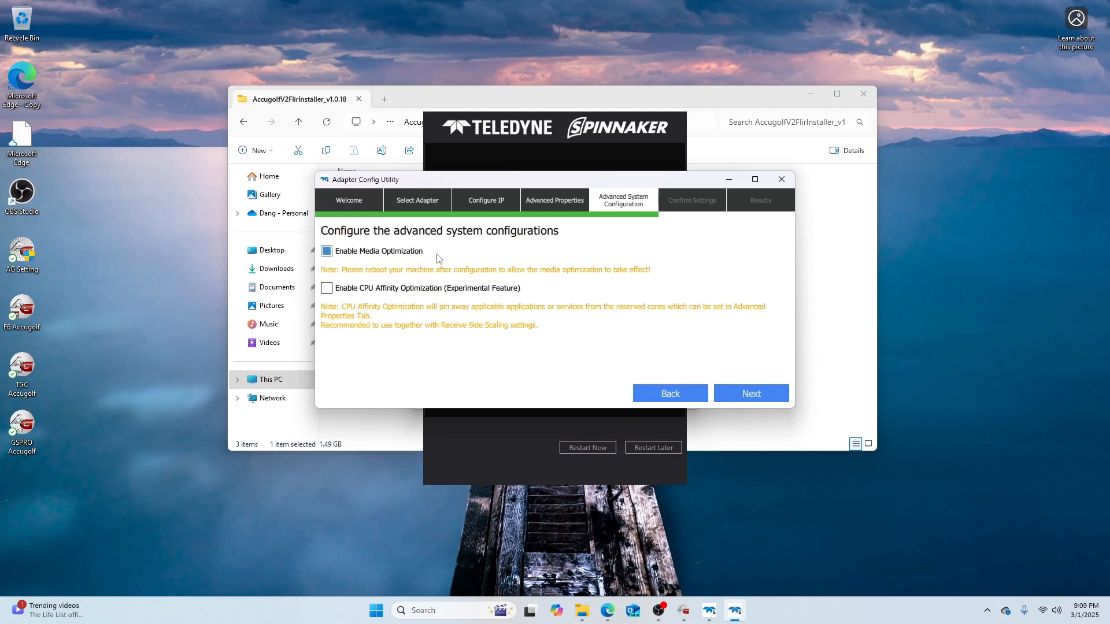
- Apply the adapter configuration and close the Adapter Config Utility
left_click(744, 394)
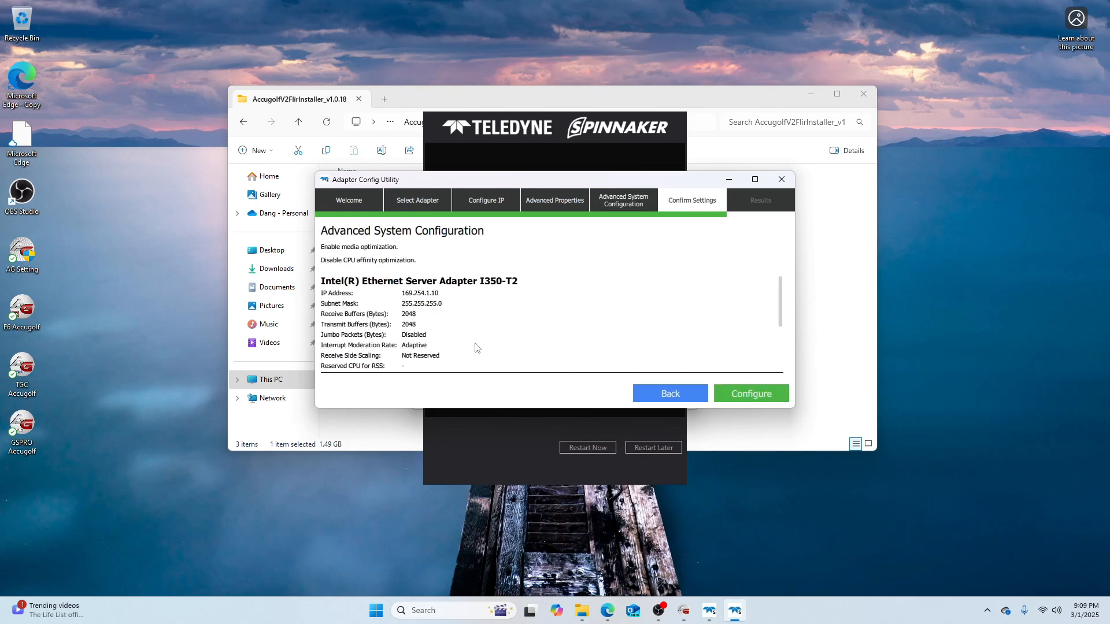
left_click(752, 393)
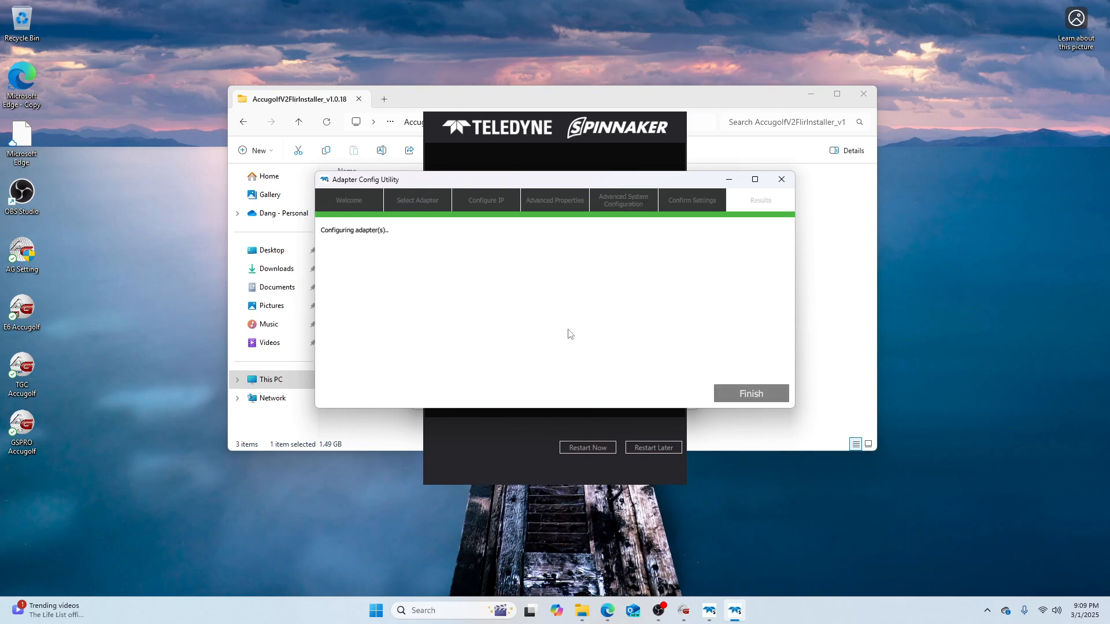
left_click(751, 393)
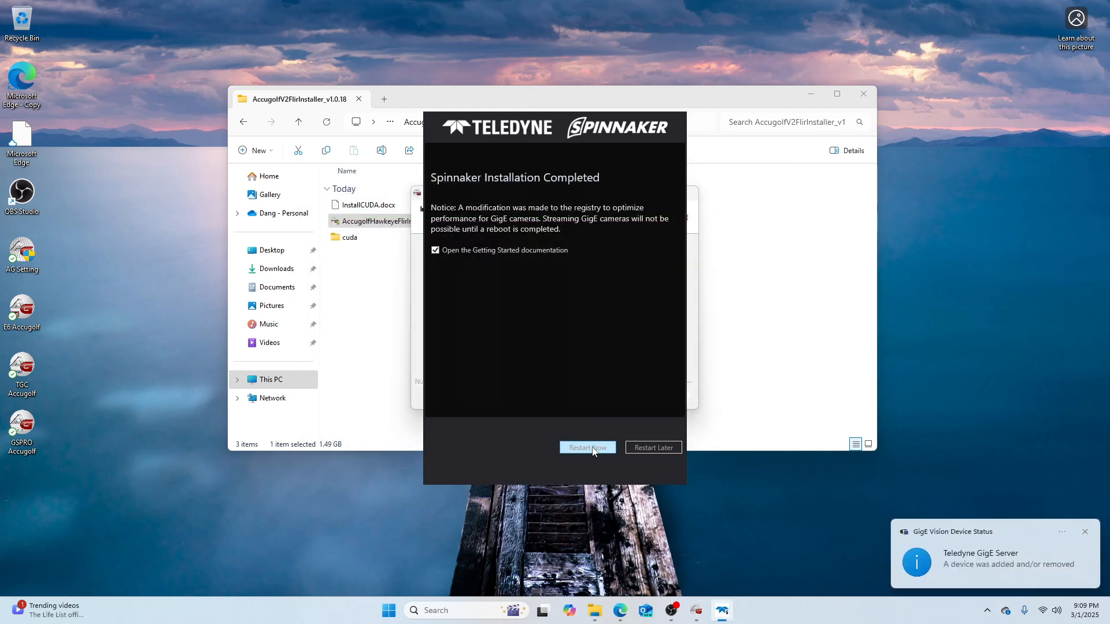
- Finish Spinnaker without Getting Started documentation, restart later, and complete Accugolf 1.0.18 setup
left_click(434, 251)
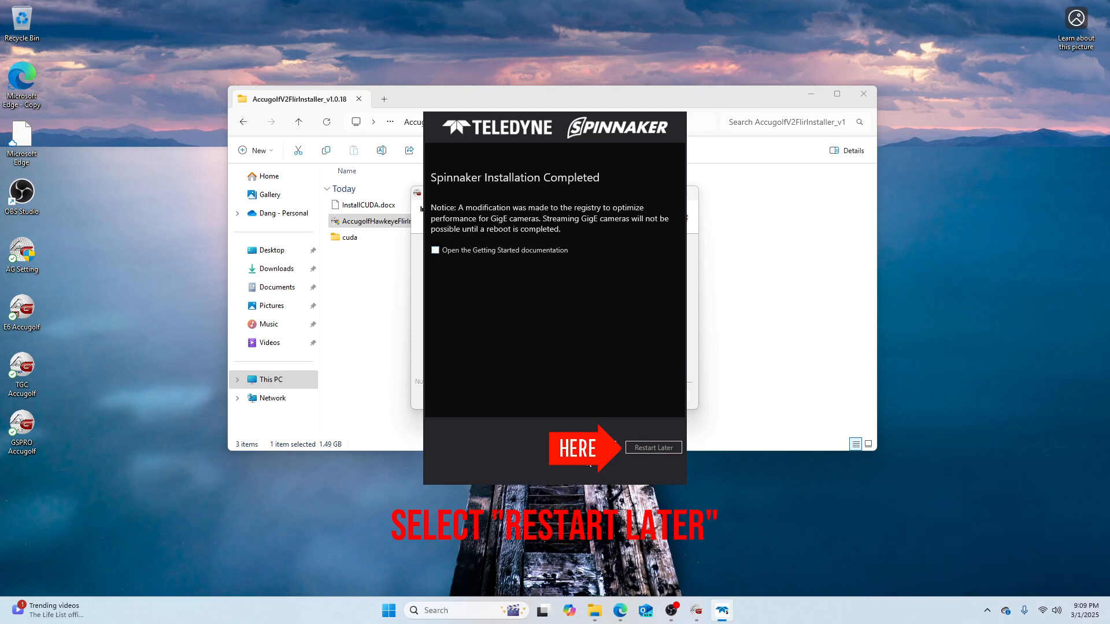
left_click(634, 449)
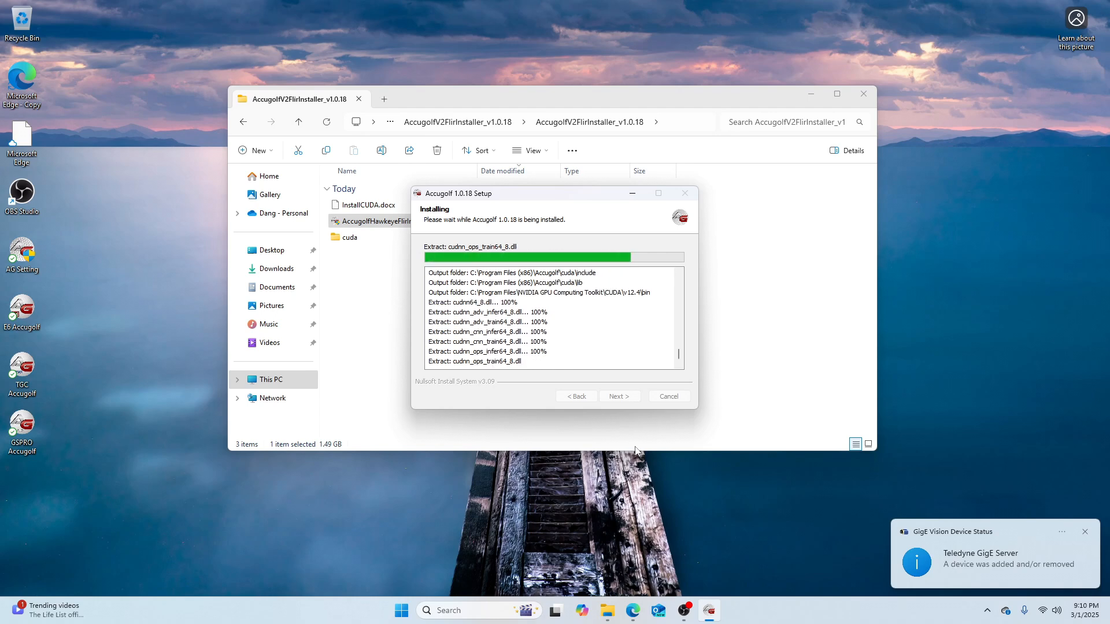
left_click(635, 398)
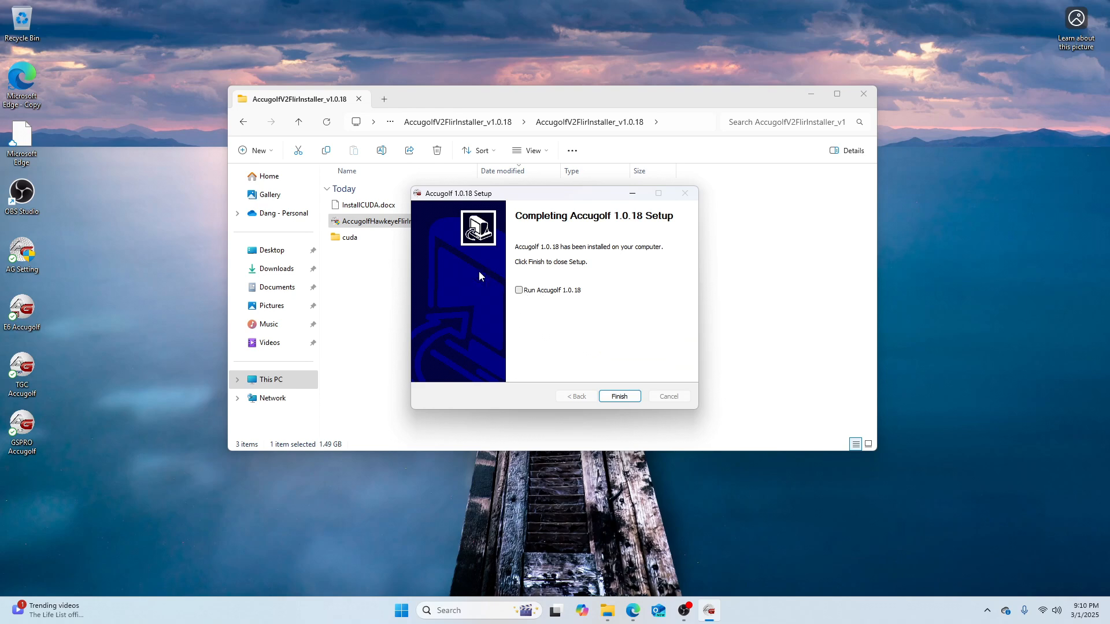
left_click(619, 396)
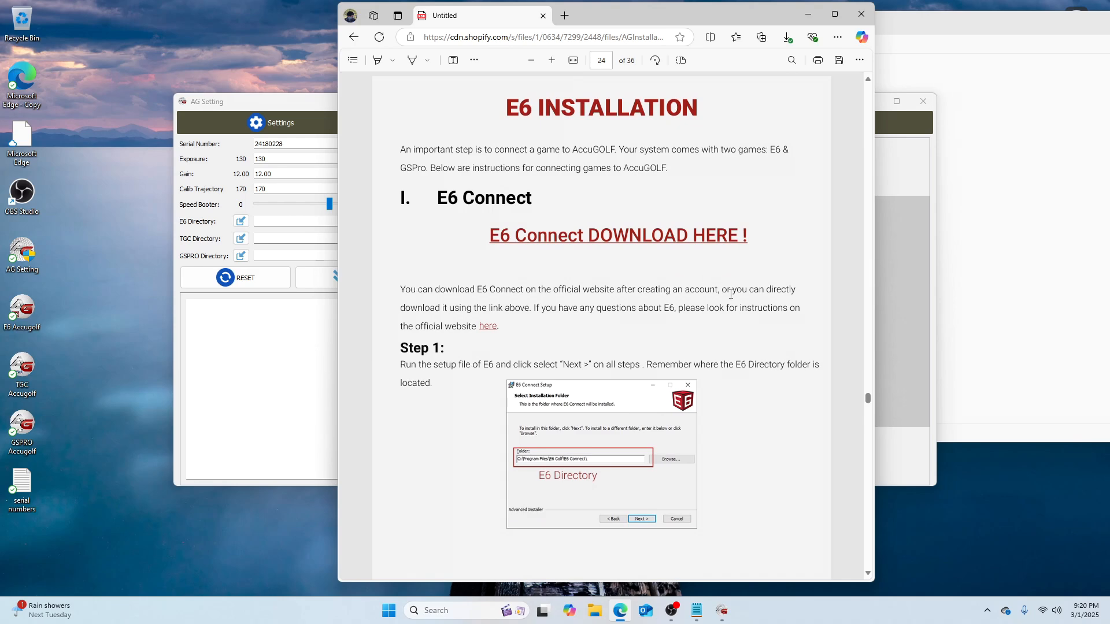
- Download E6_Connect_1.14.1.6 into Downloads from the guide's 'E6 Connect DOWNLOAD HERE!' link
scroll(731, 294, "down", 3)
scroll(728, 300, "up", 4)
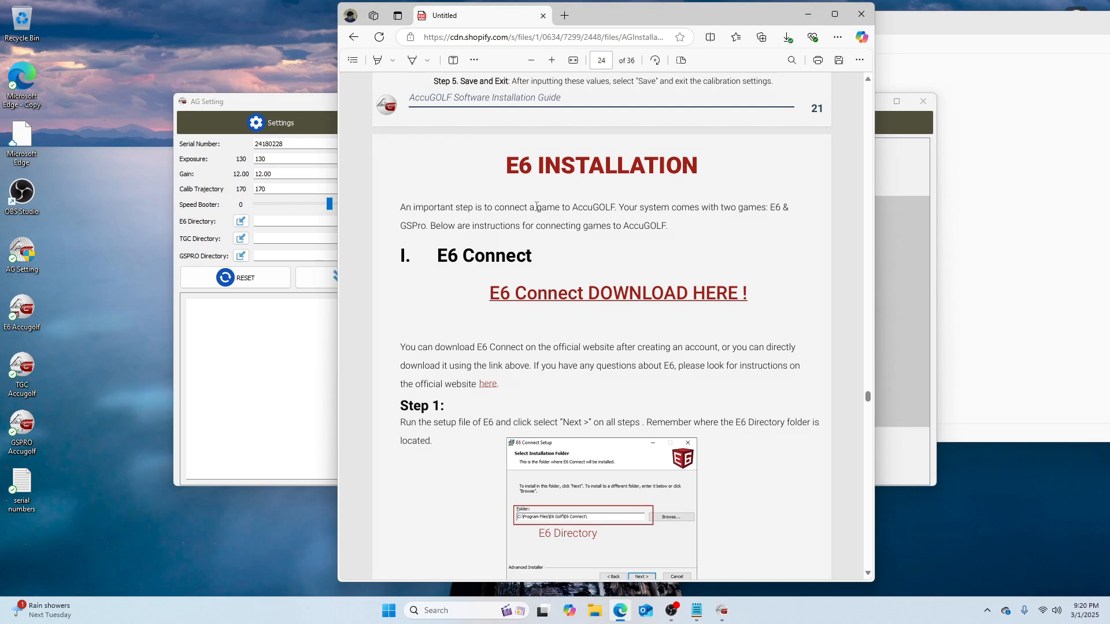
left_click(592, 294)
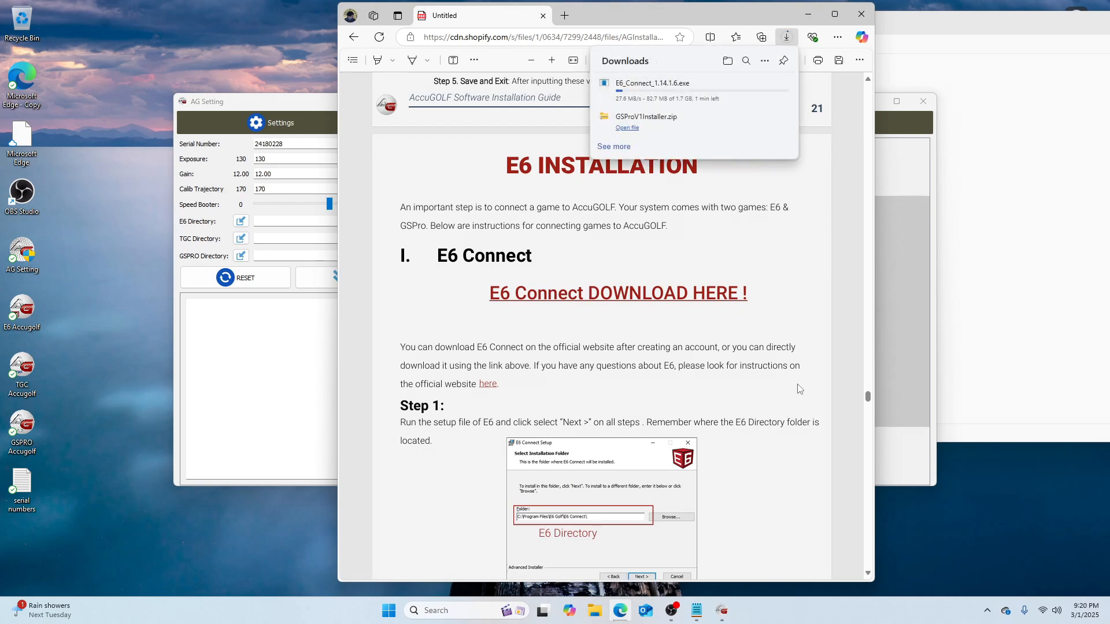
scroll(741, 370, "down", 5)
scroll(742, 370, "down", 6)
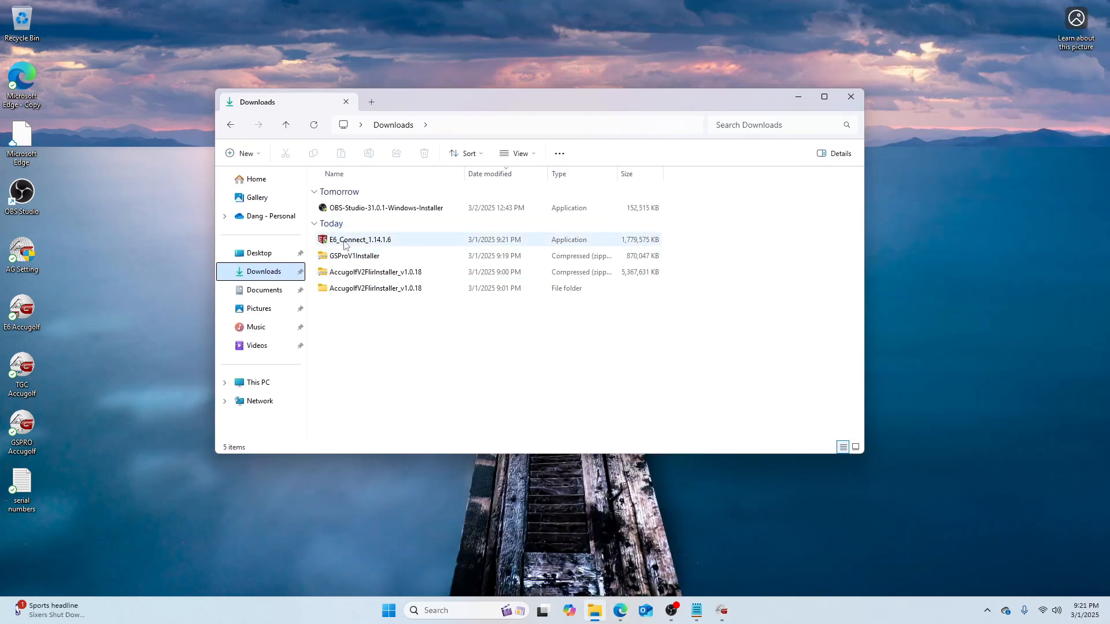
- Run the E6 Connect installer, accept the licence and install to the default C:\Program Files\E6 Golf\E6 Connect\ folder
double_click(404, 242)
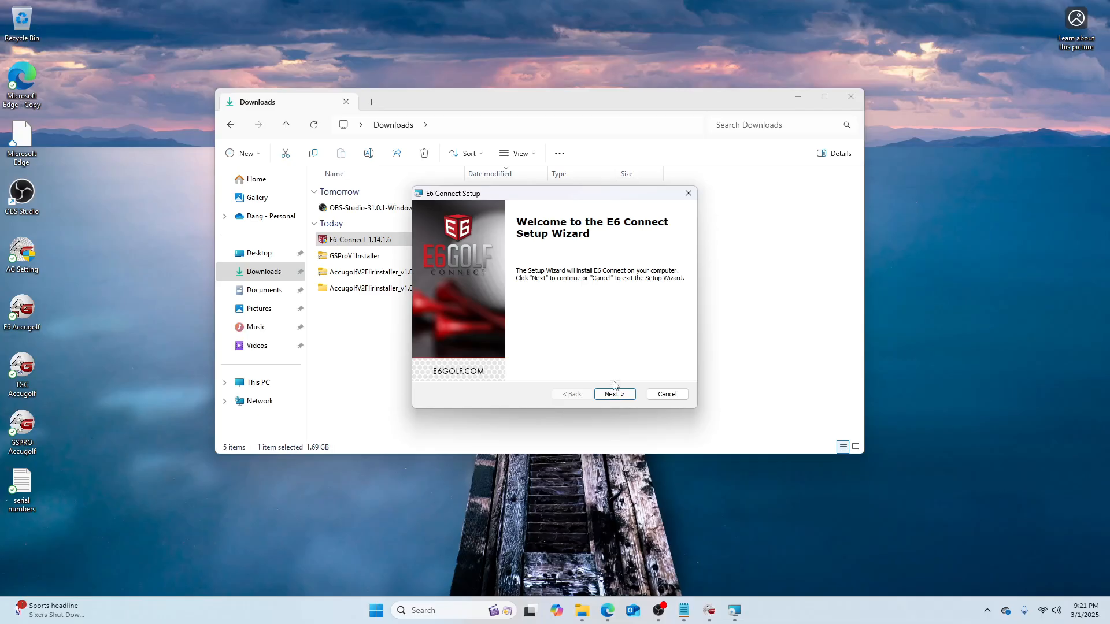
left_click(615, 394)
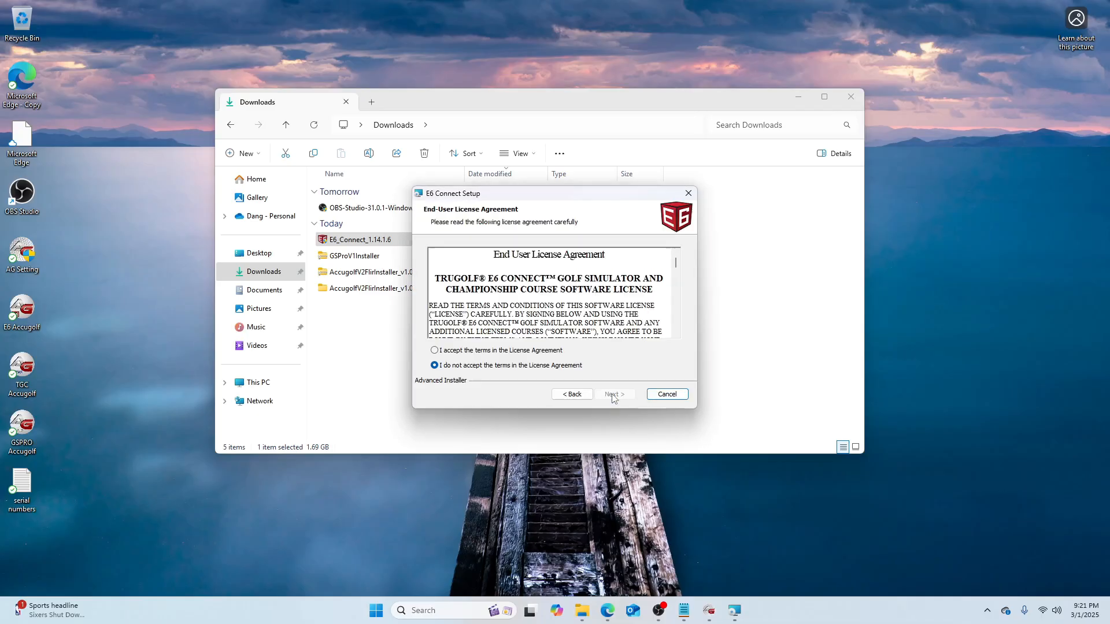
left_click(435, 351)
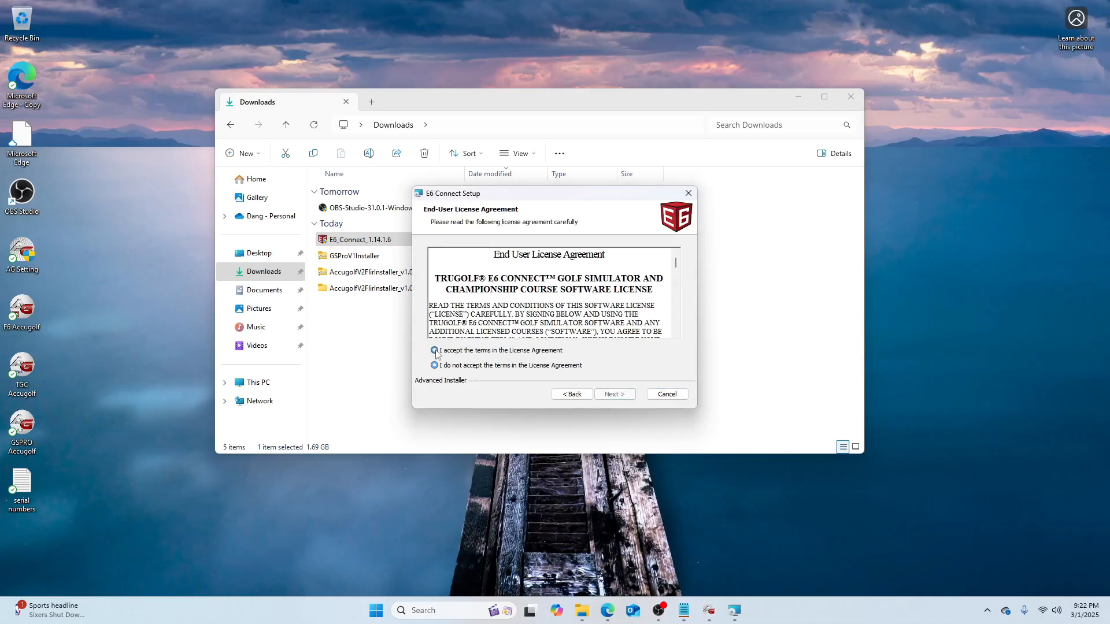
left_click(619, 395)
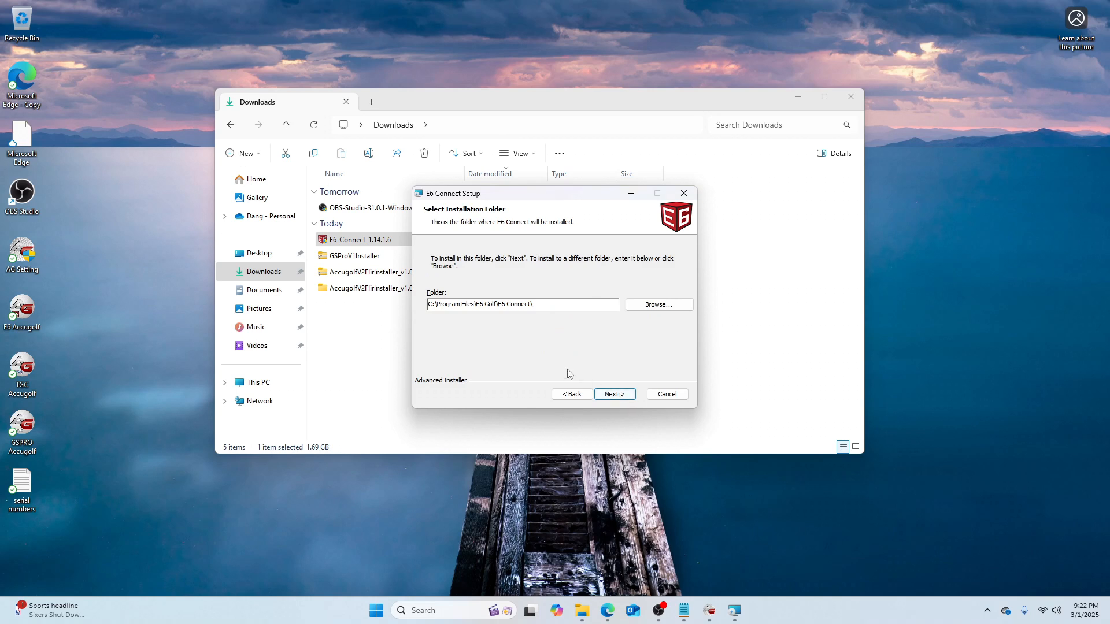
left_click(627, 396)
left_click(615, 395)
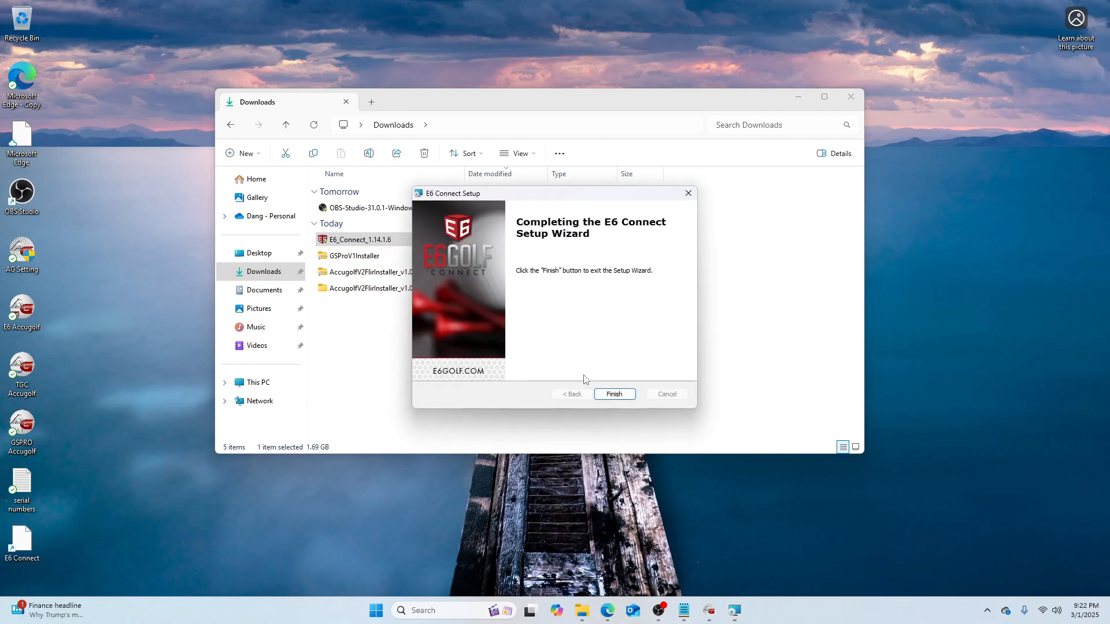
left_click(614, 394)
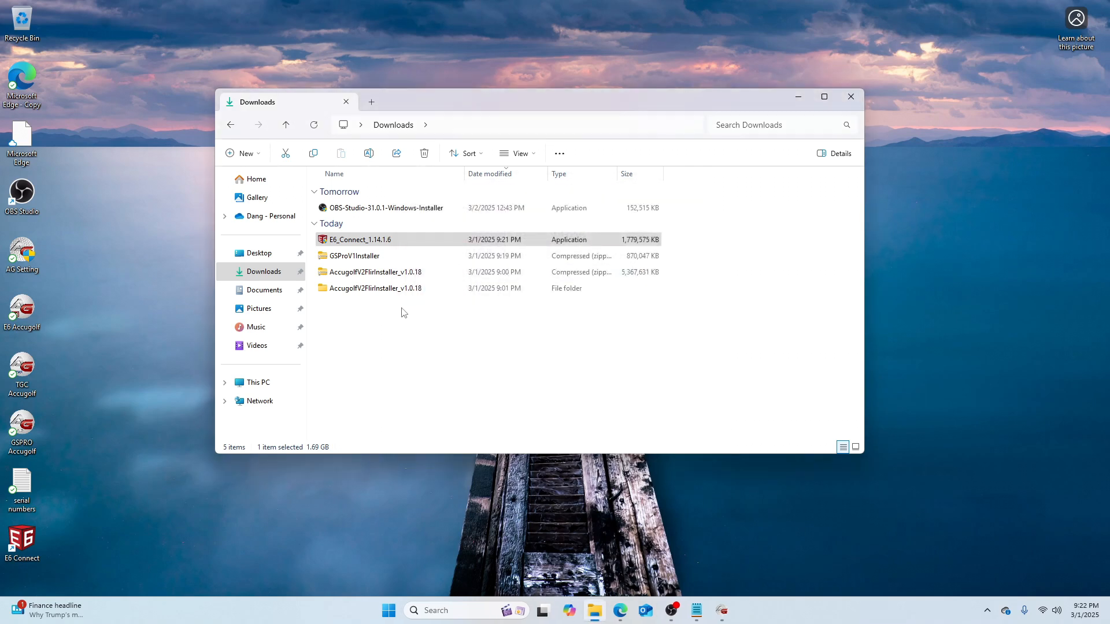
- Extract the GSProV1Installer zip into the Downloads folder
left_click(393, 258)
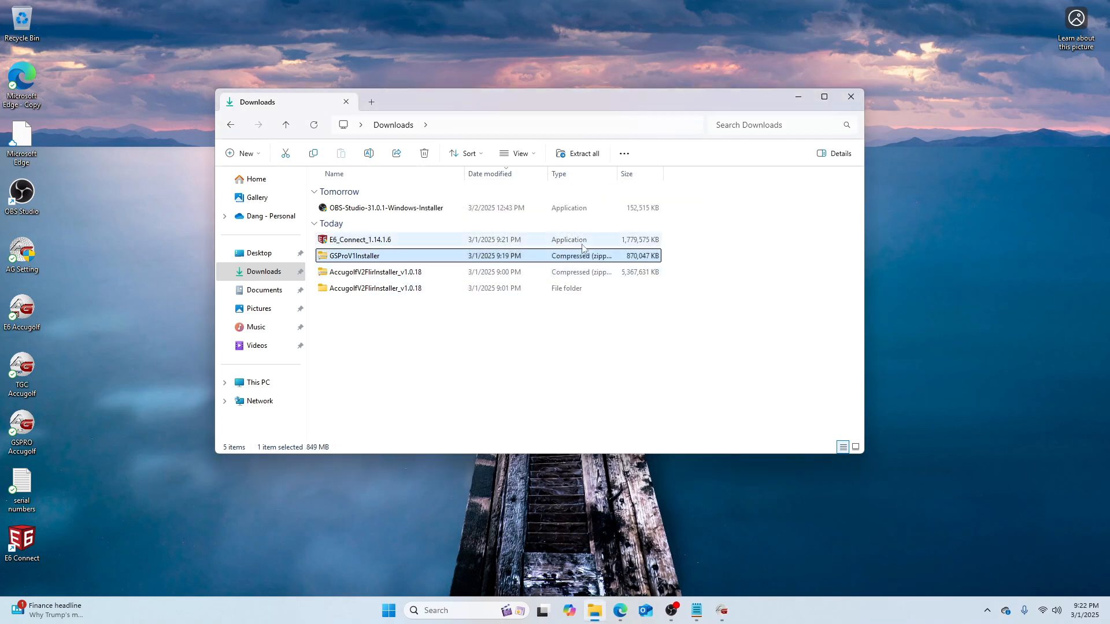
right_click(421, 256)
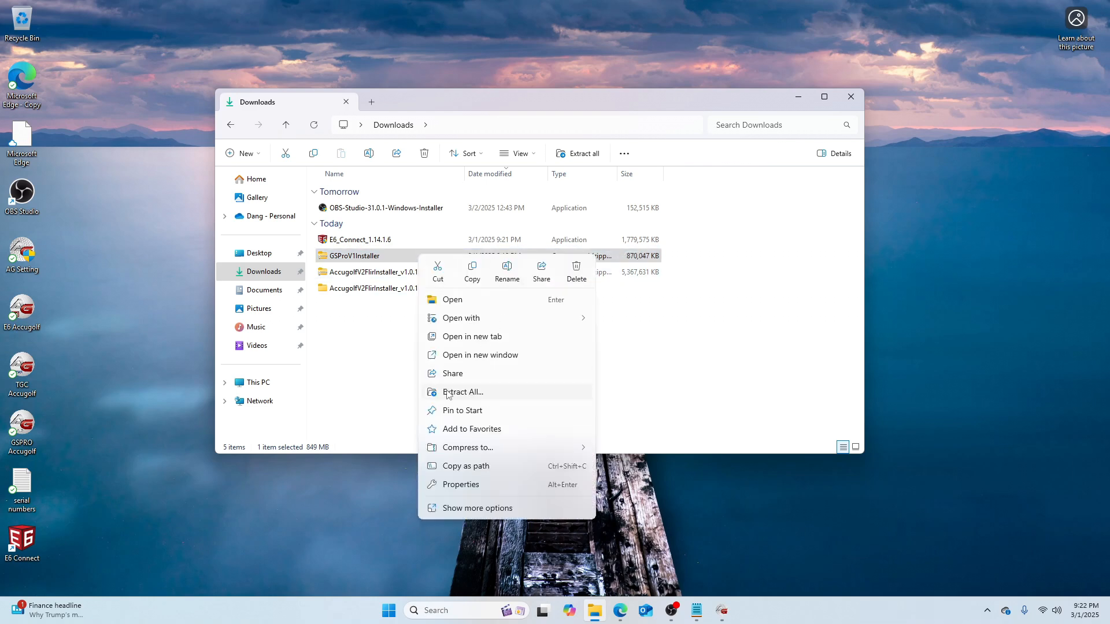
left_click(468, 393)
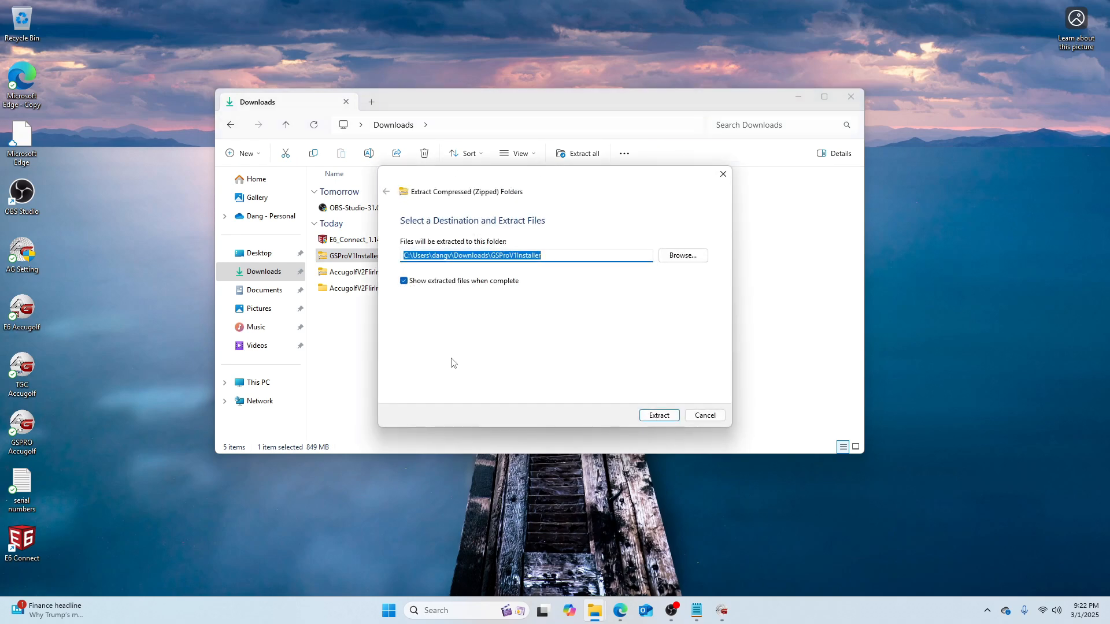
left_click(660, 411)
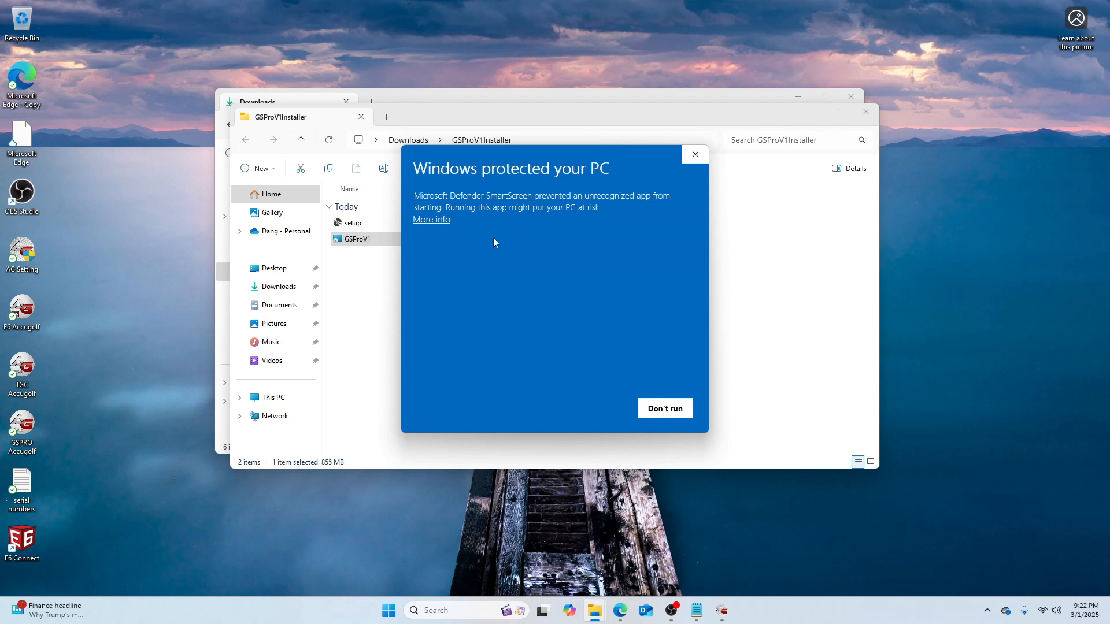
- Allow the blocked GSProV1 installer past SmartScreen and install GSProV1 to C:\GSProV1\
left_click(431, 220)
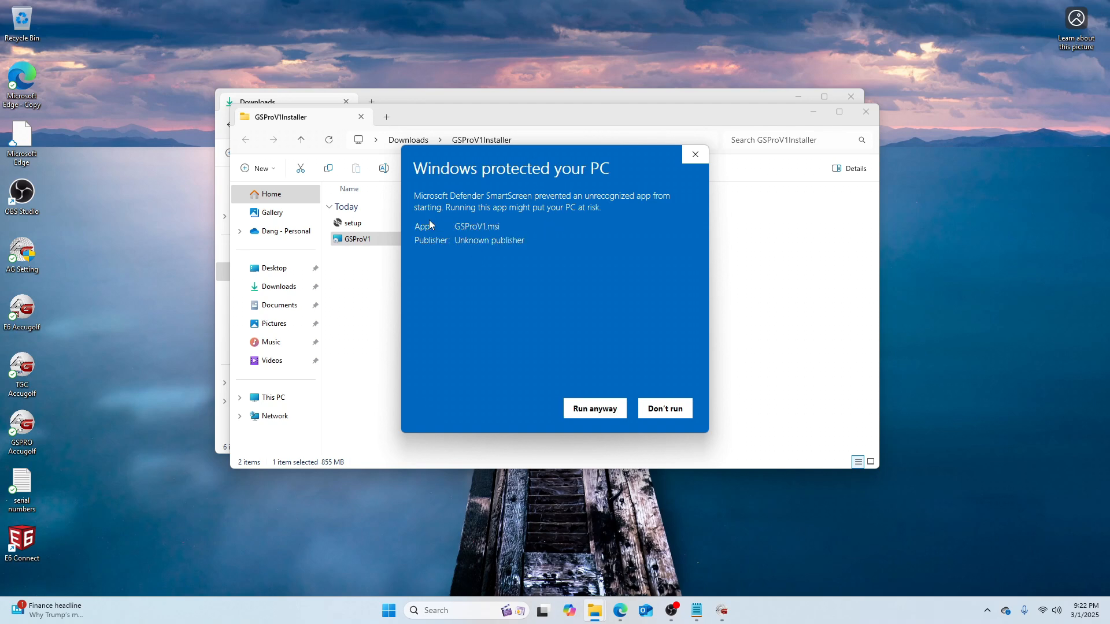
left_click(582, 413)
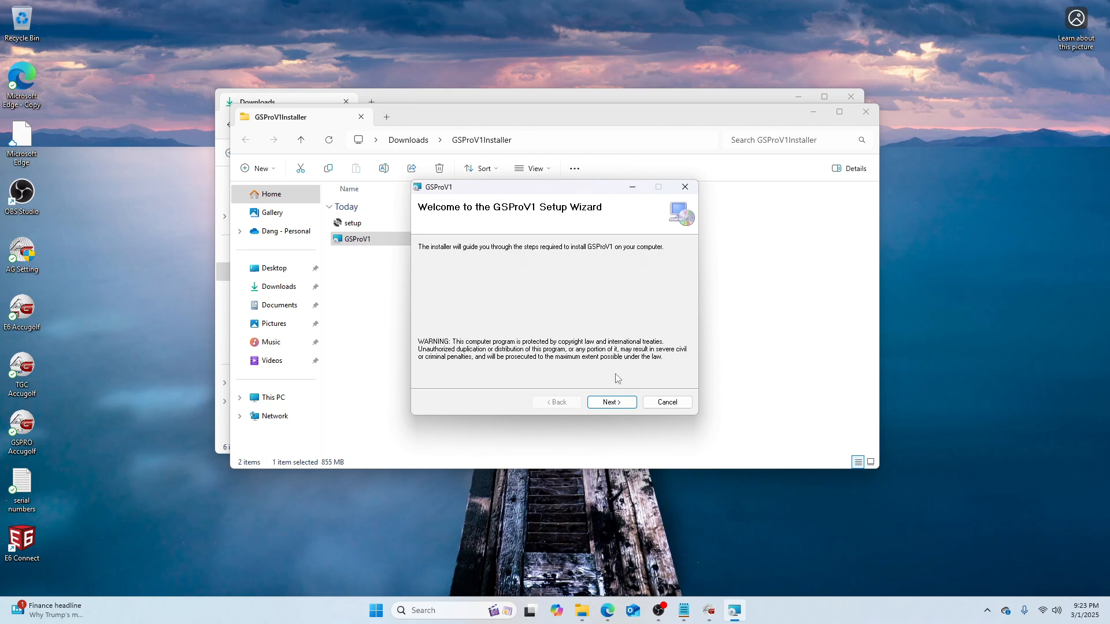
left_click(608, 406)
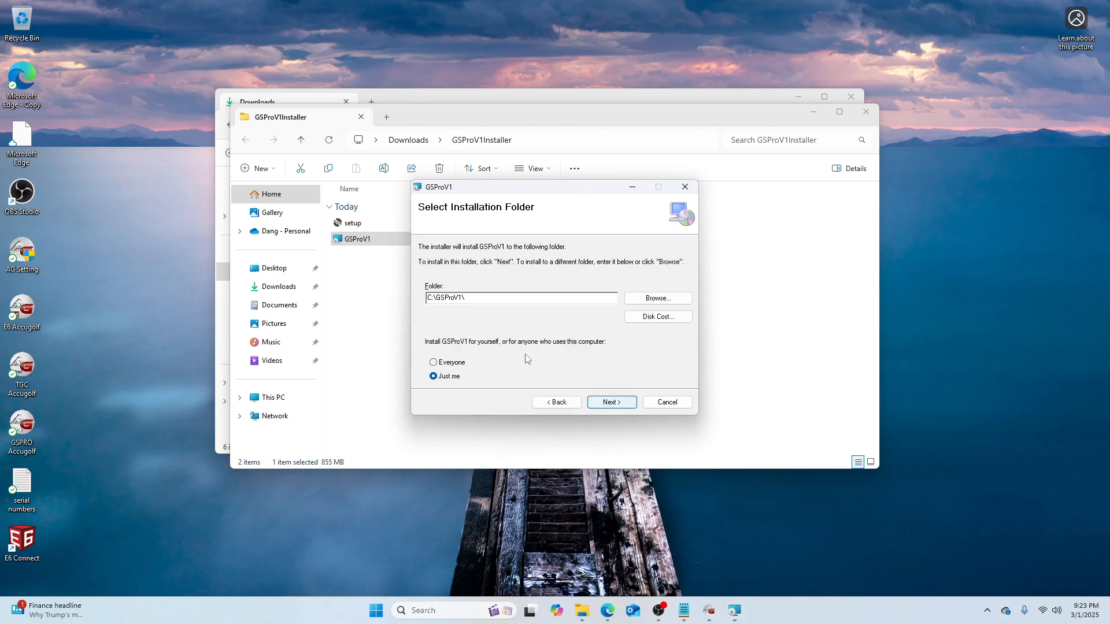
left_click(603, 400)
left_click(617, 402)
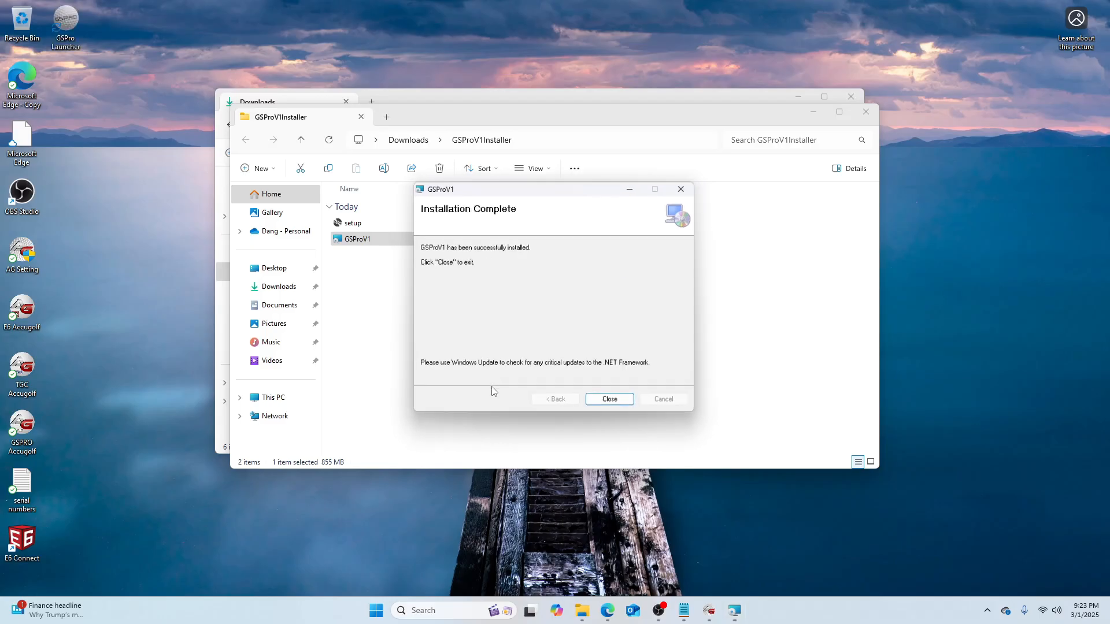
left_click(613, 404)
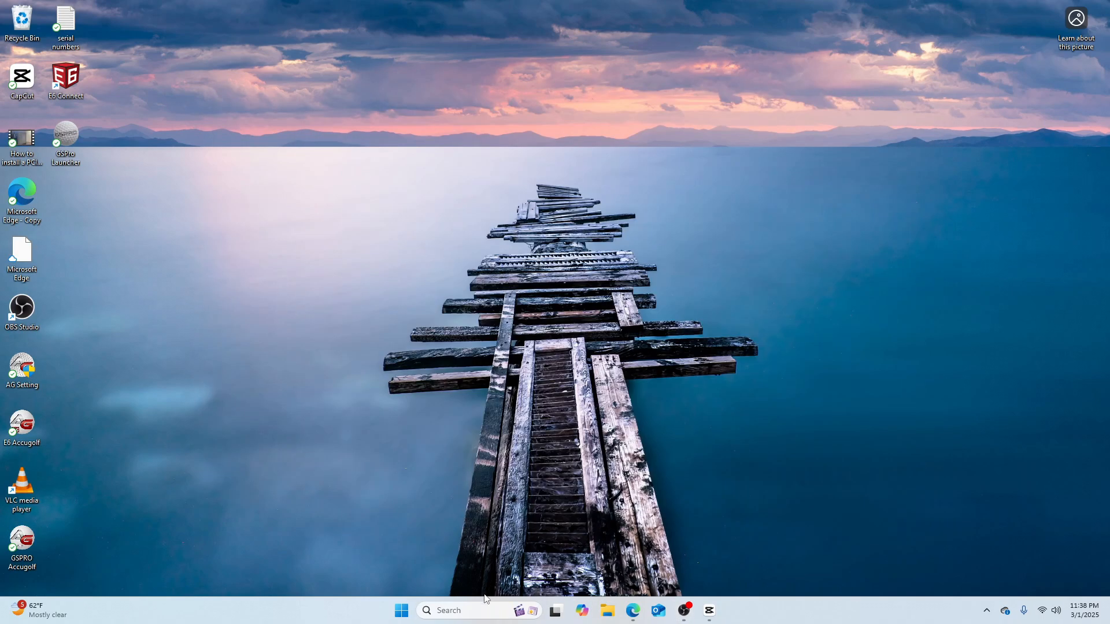
- Launch SpinView, Auto Force IP on all Blackfly cameras with persistent IPs, then close it
left_click(483, 617)
type("spinview")
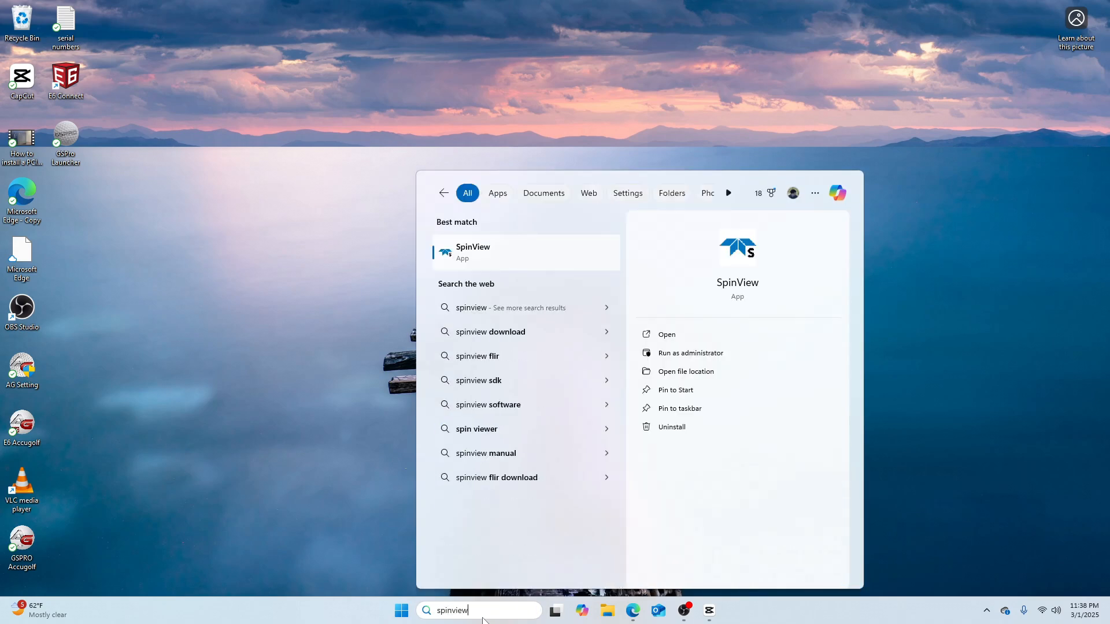
key("Return")
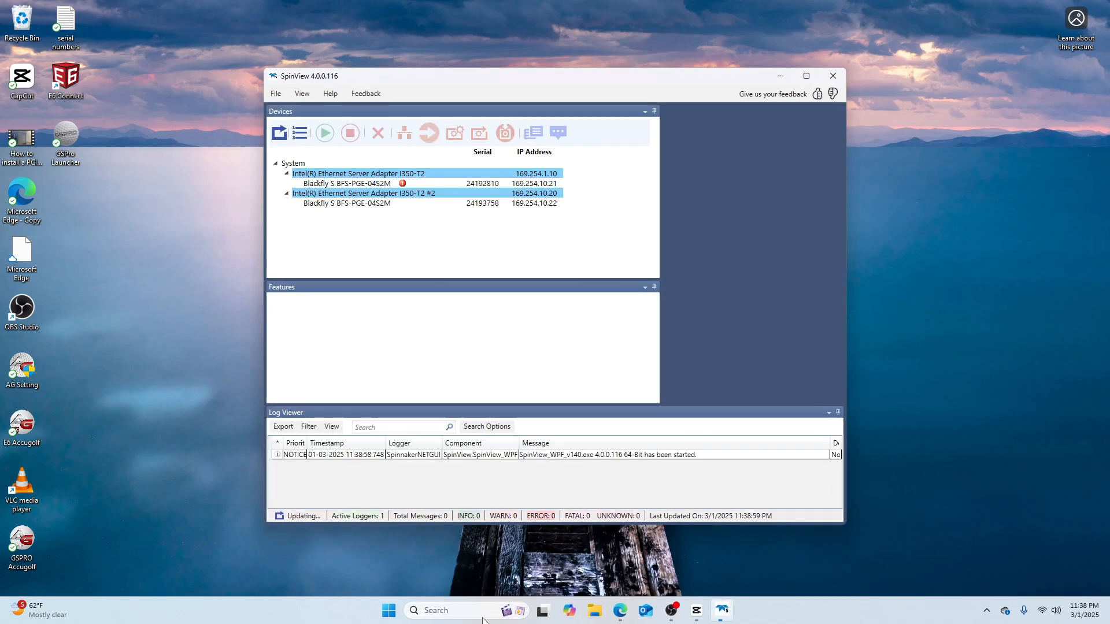
left_click(424, 184)
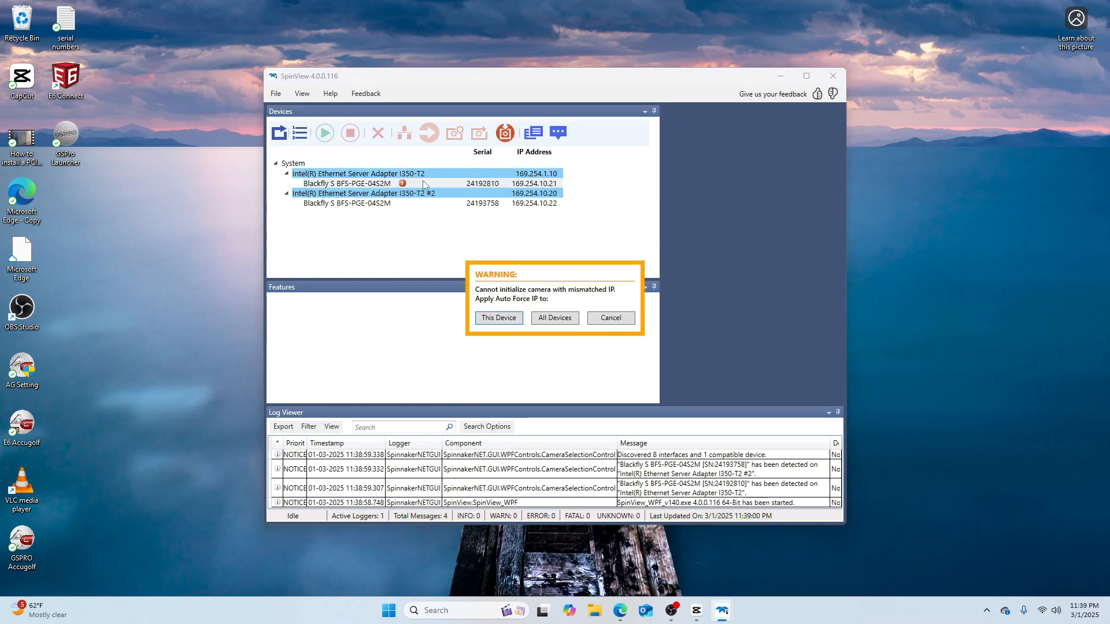
left_click(553, 318)
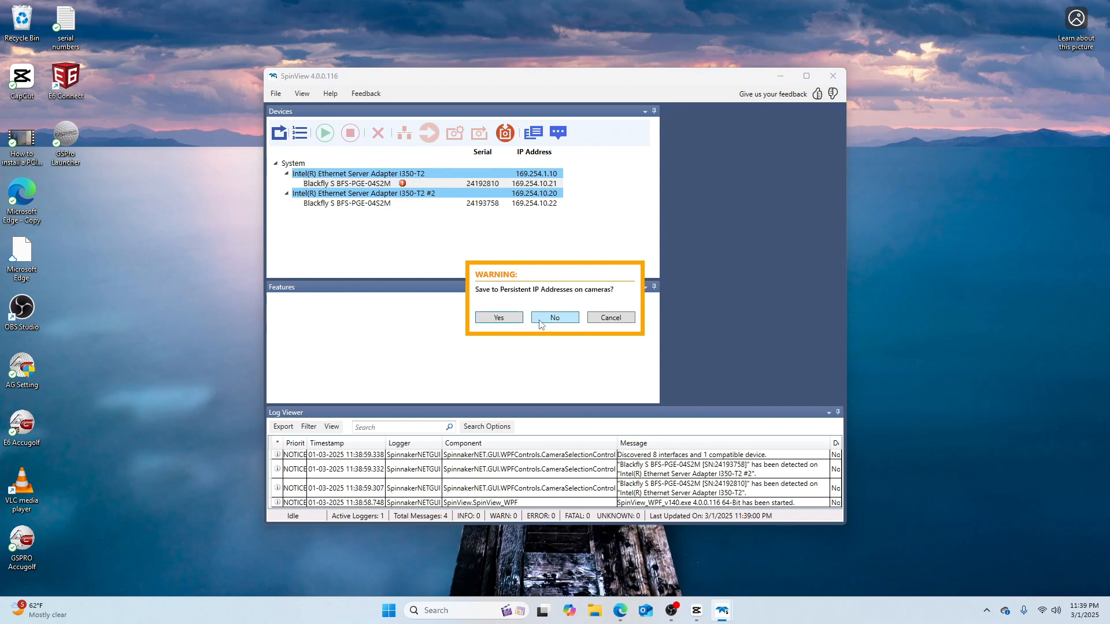
left_click(493, 319)
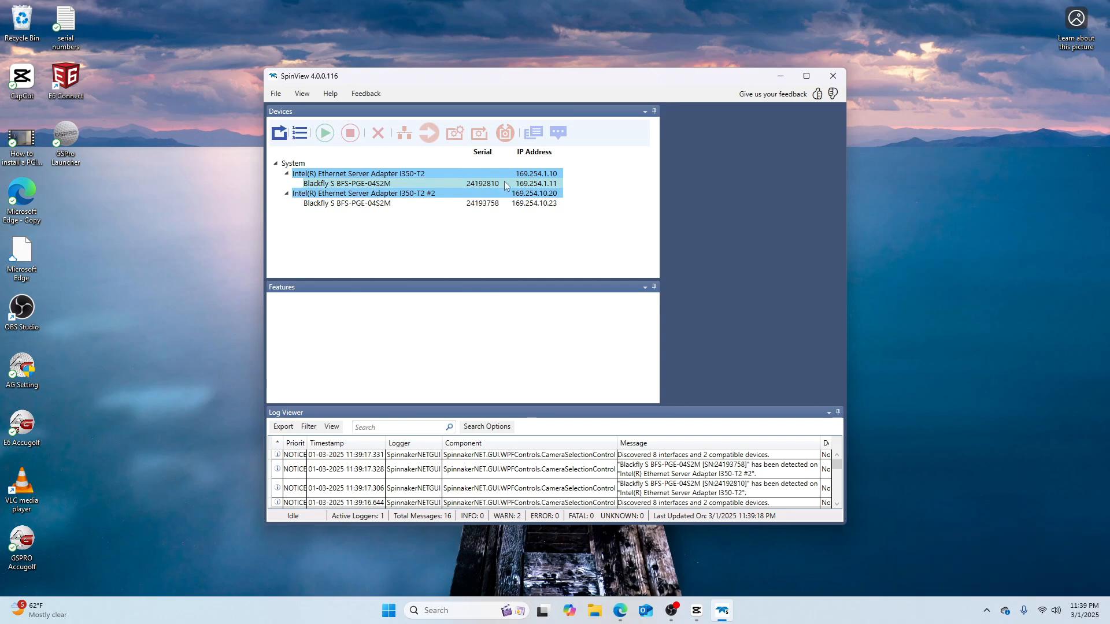
left_click(834, 77)
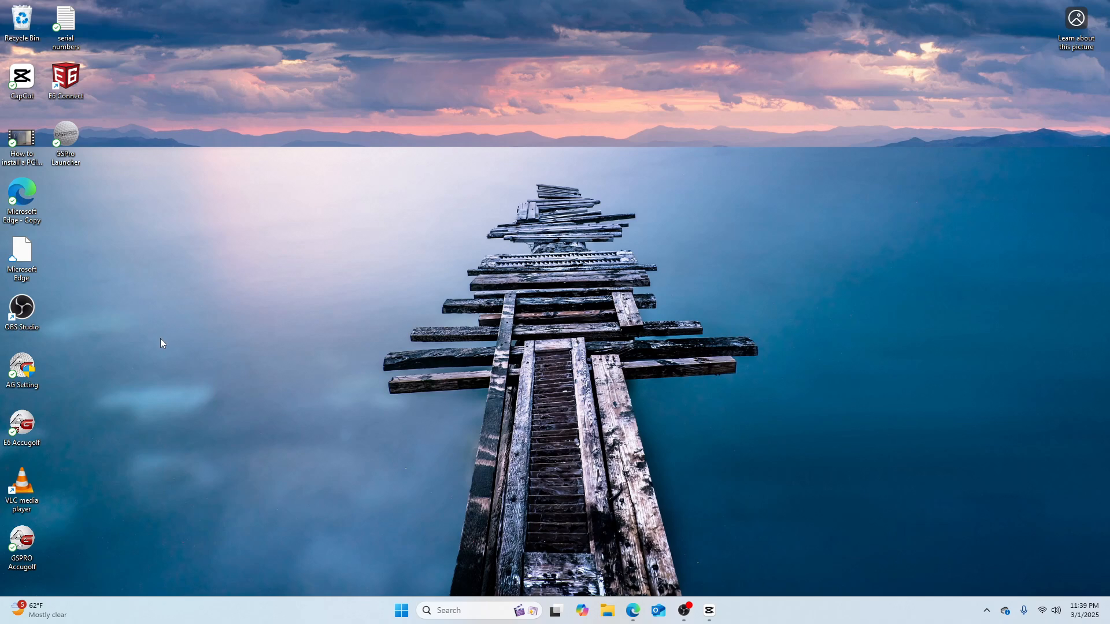
- Launch AG Setting as admin and set the E6 path to C:\Program Files\E6 Golf\E6 Connect\E6Connect.exe
double_click(30, 367)
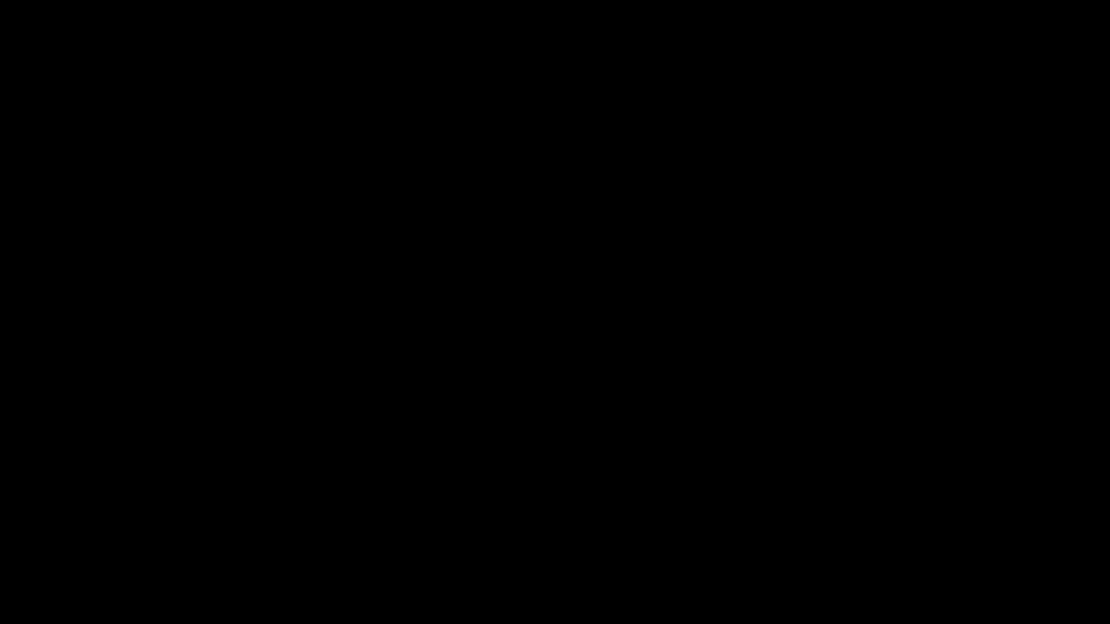
left_click(473, 403)
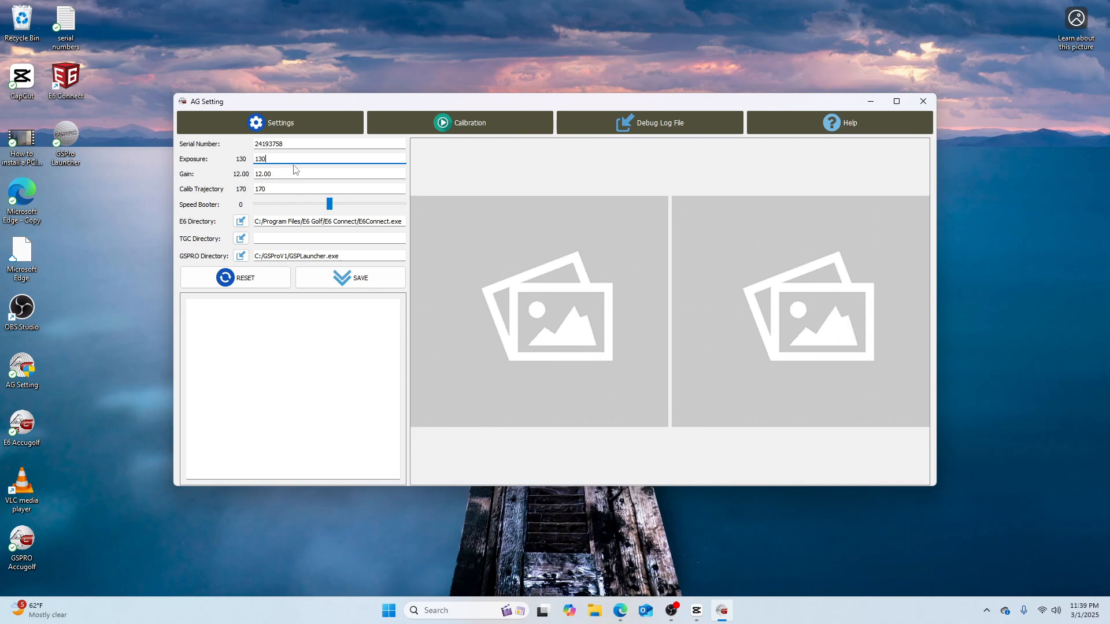
left_click(241, 222)
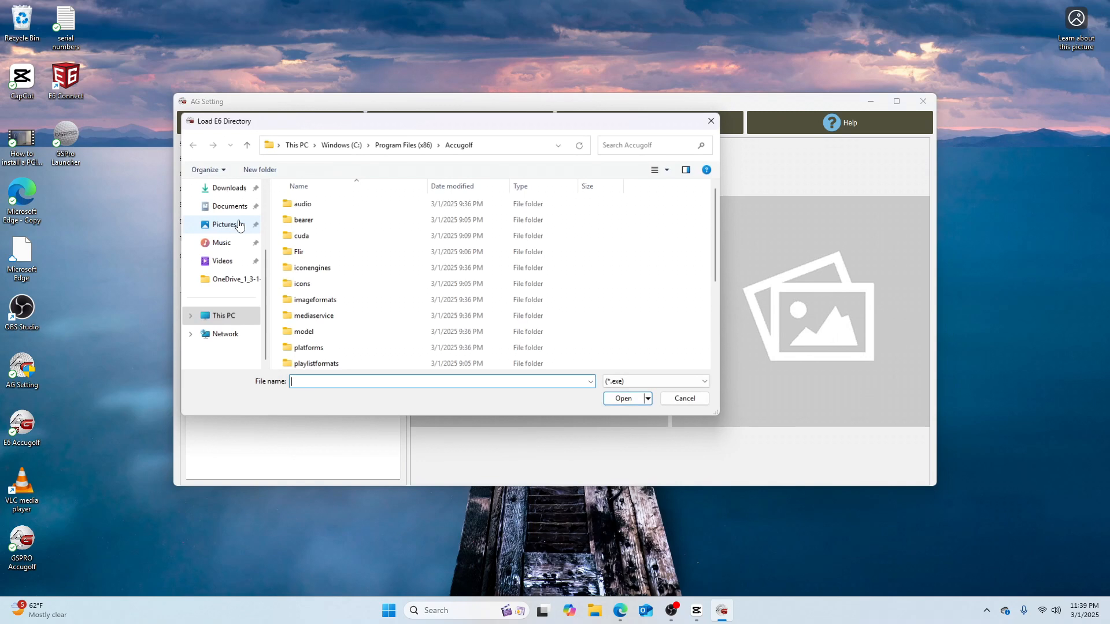
left_click(334, 146)
double_click(341, 252)
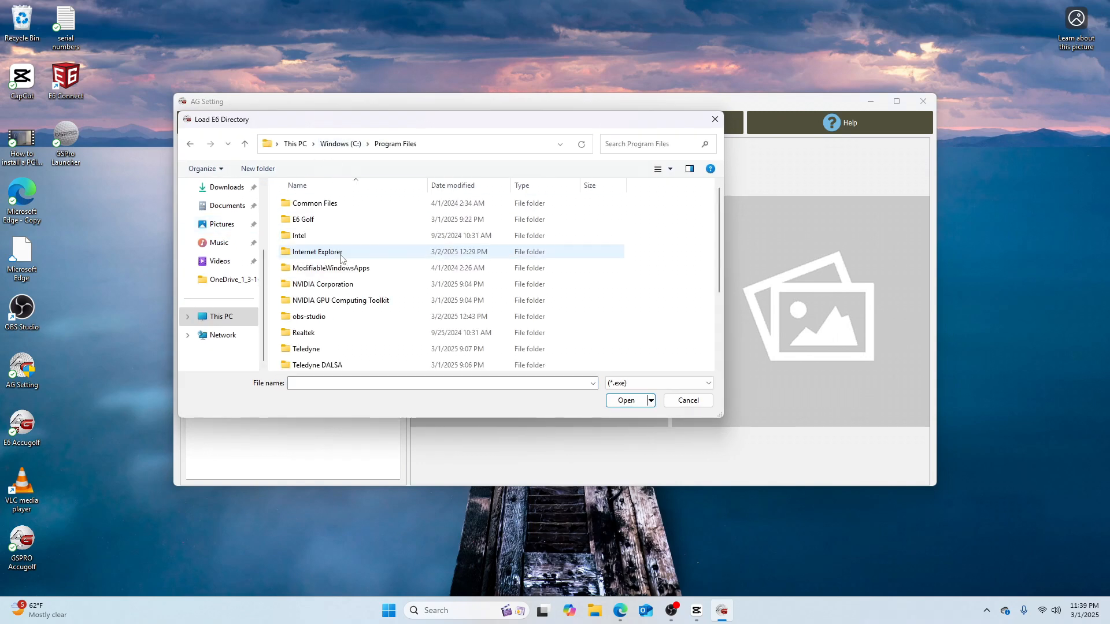
double_click(349, 224)
double_click(351, 210)
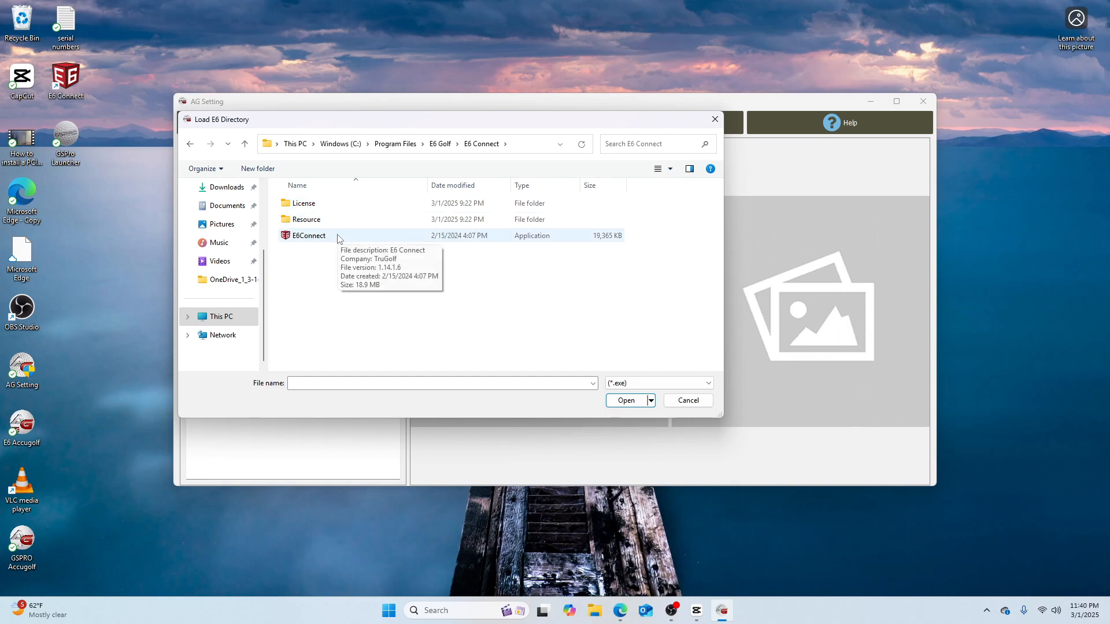
double_click(338, 236)
- Set the GSPro path to C:\GSProV1\GSPLauncher.exe and save the configuration
left_click(241, 256)
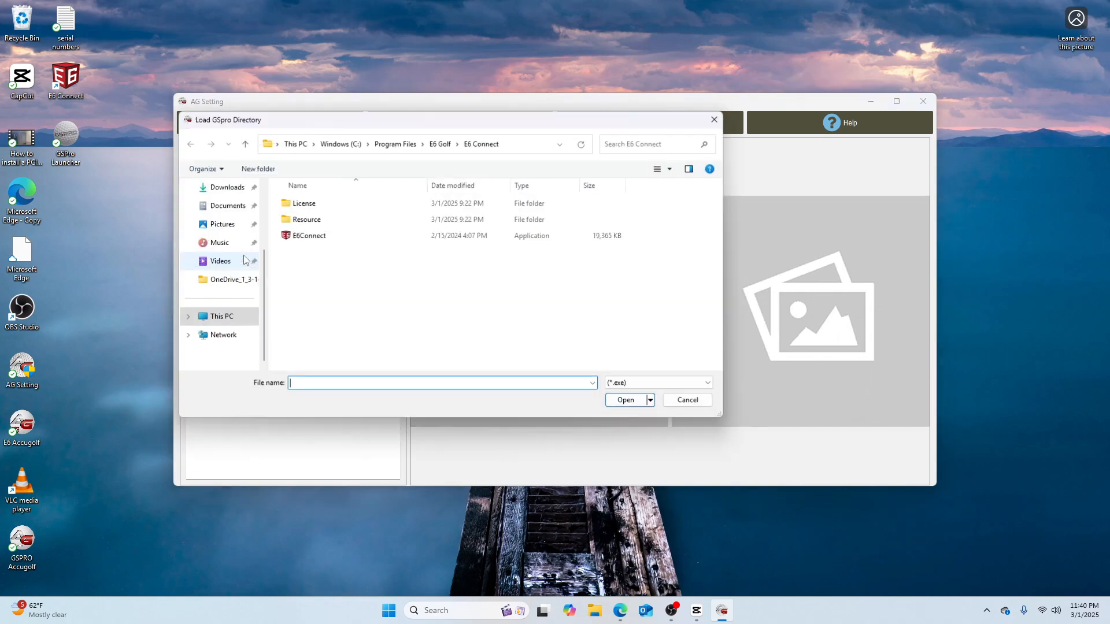
left_click(340, 144)
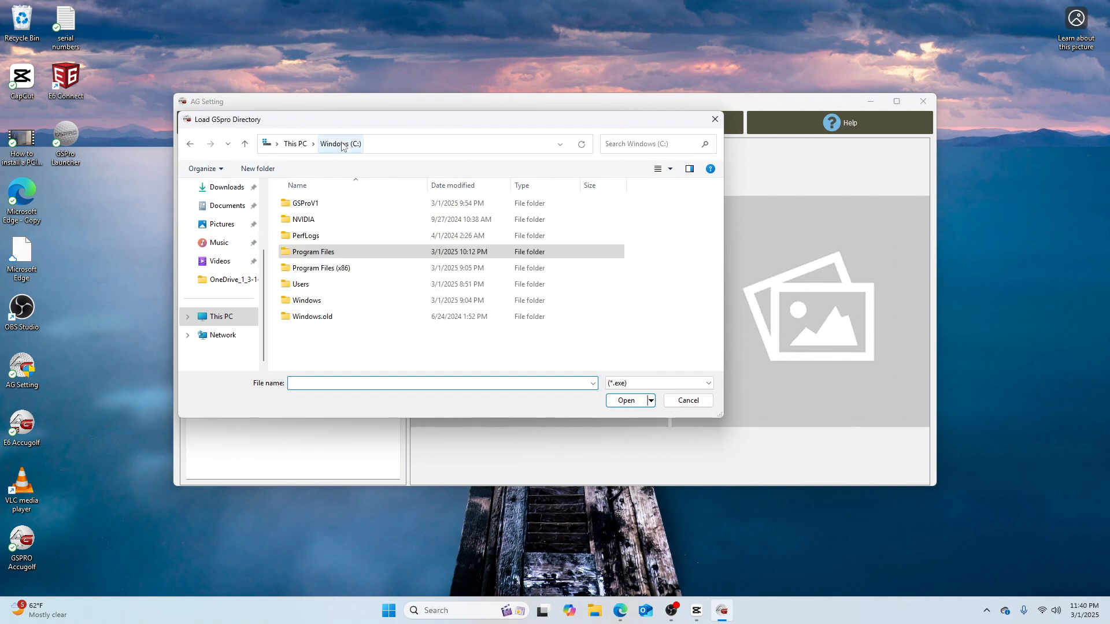
double_click(340, 206)
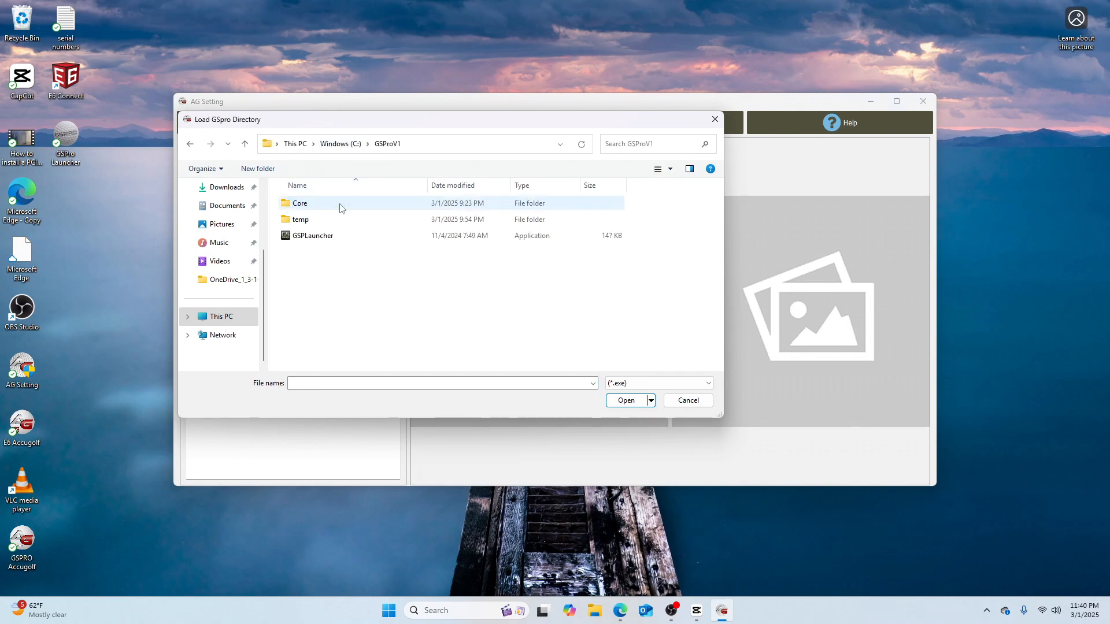
double_click(337, 236)
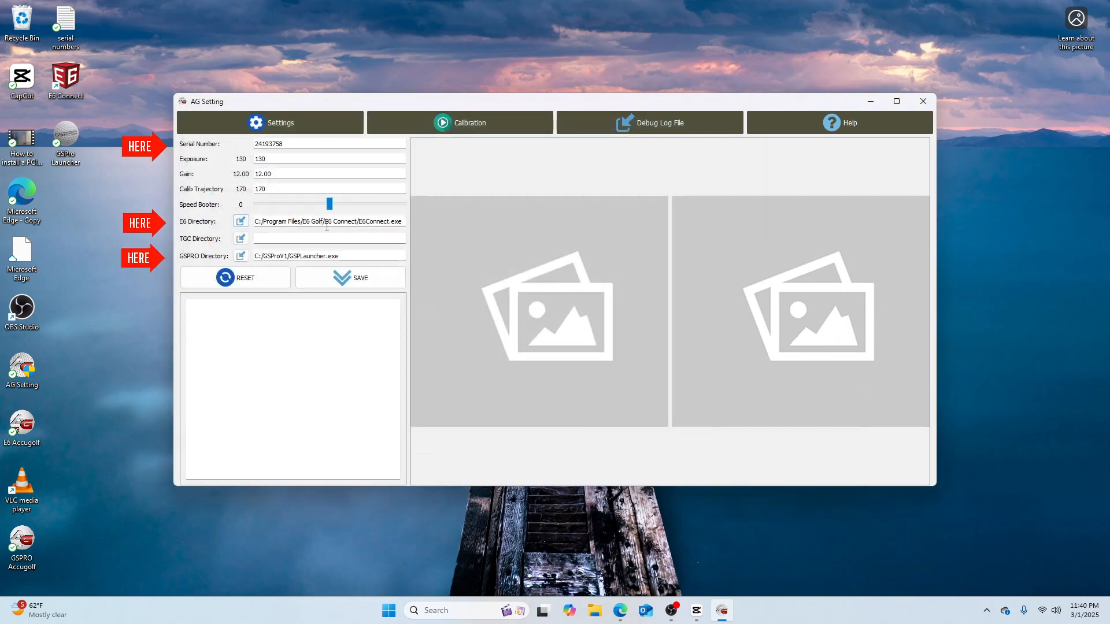
left_click(360, 279)
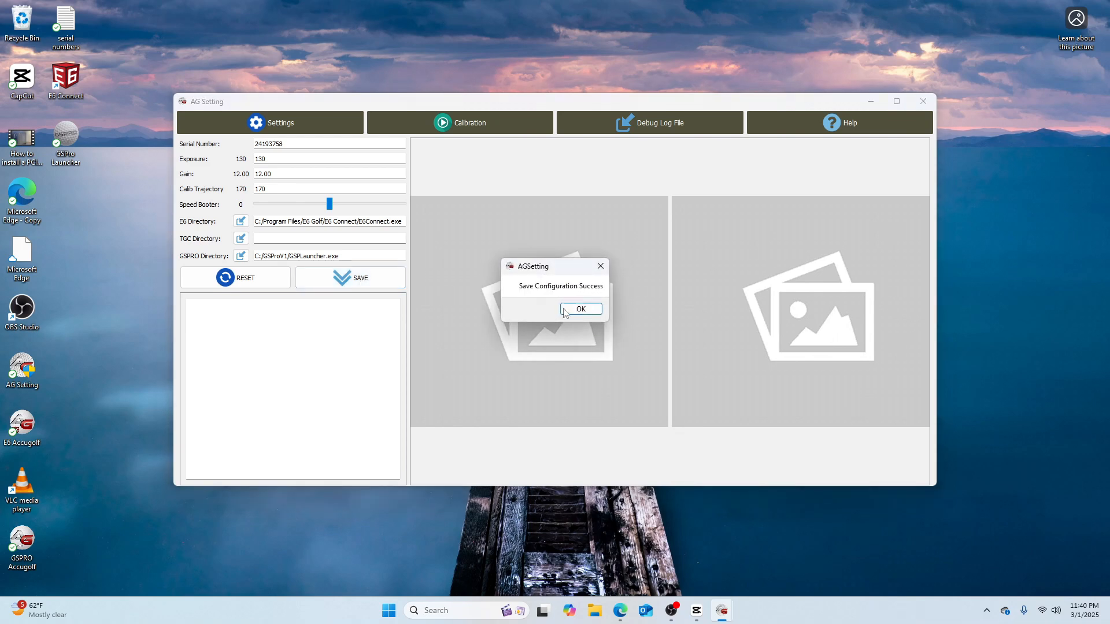
left_click(581, 312)
- Check the live camera feeds, then change Exposure from 130 to 100 and save it
left_click(455, 123)
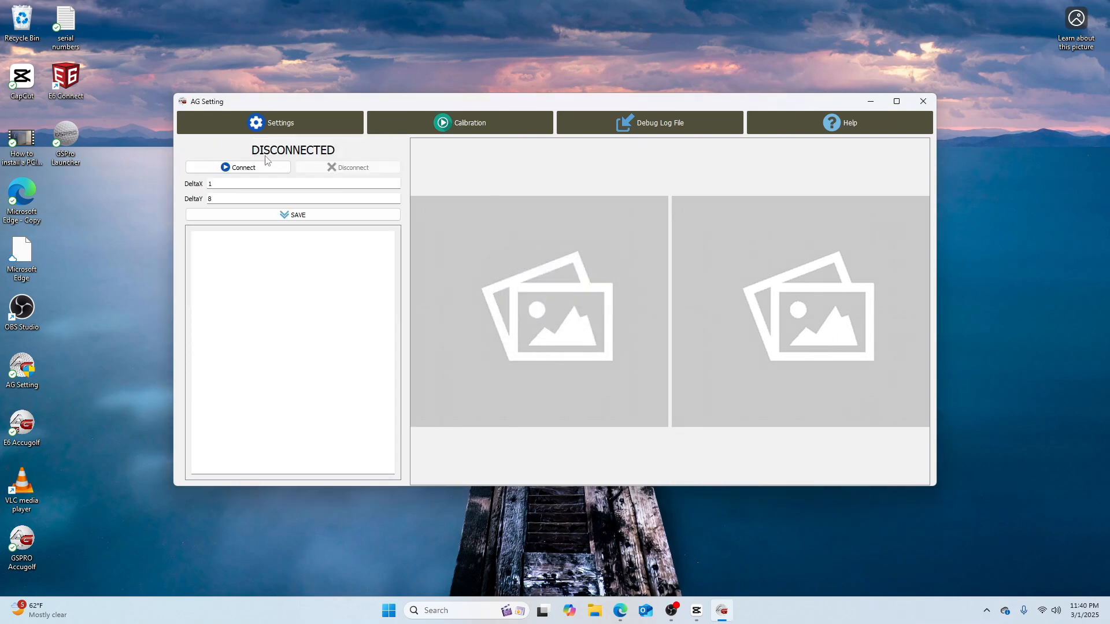
left_click(238, 167)
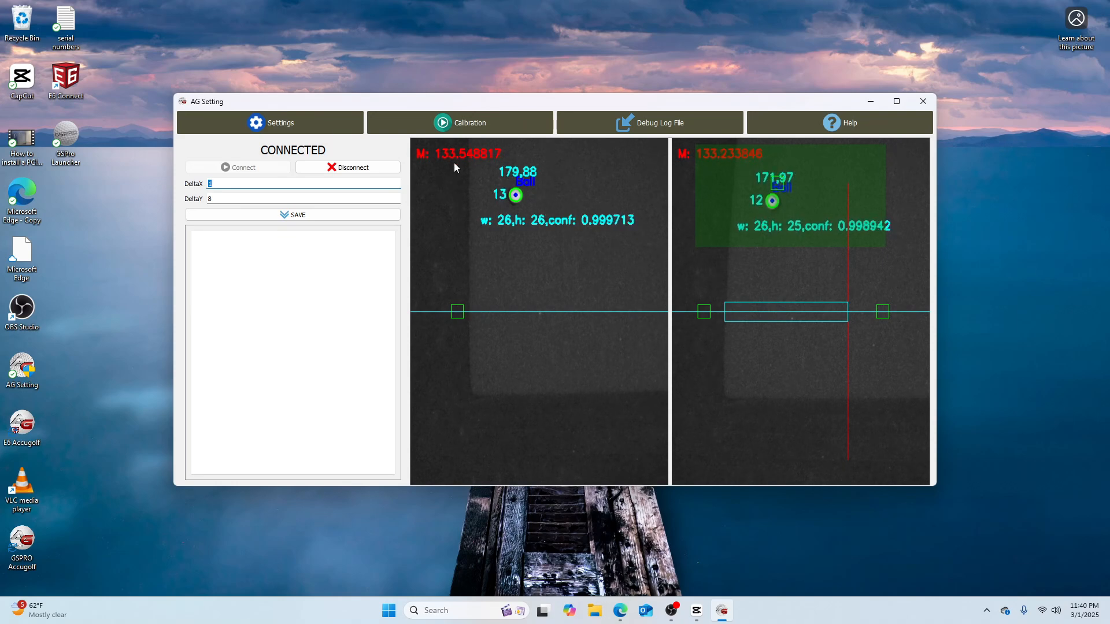
left_click(289, 123)
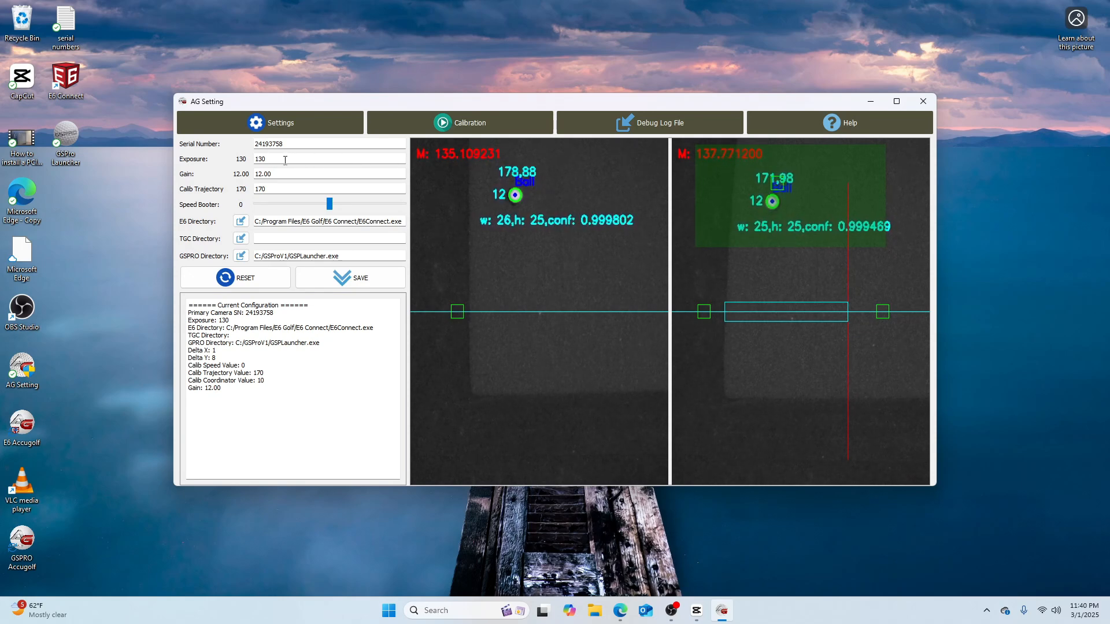
left_click_drag(271, 159, 215, 166)
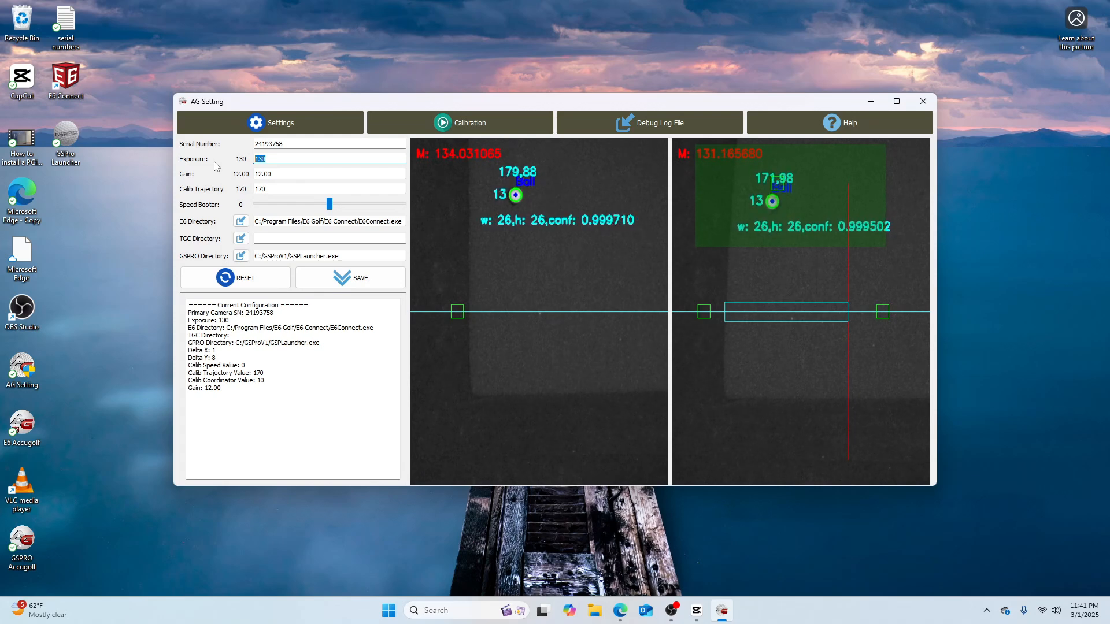
type("100")
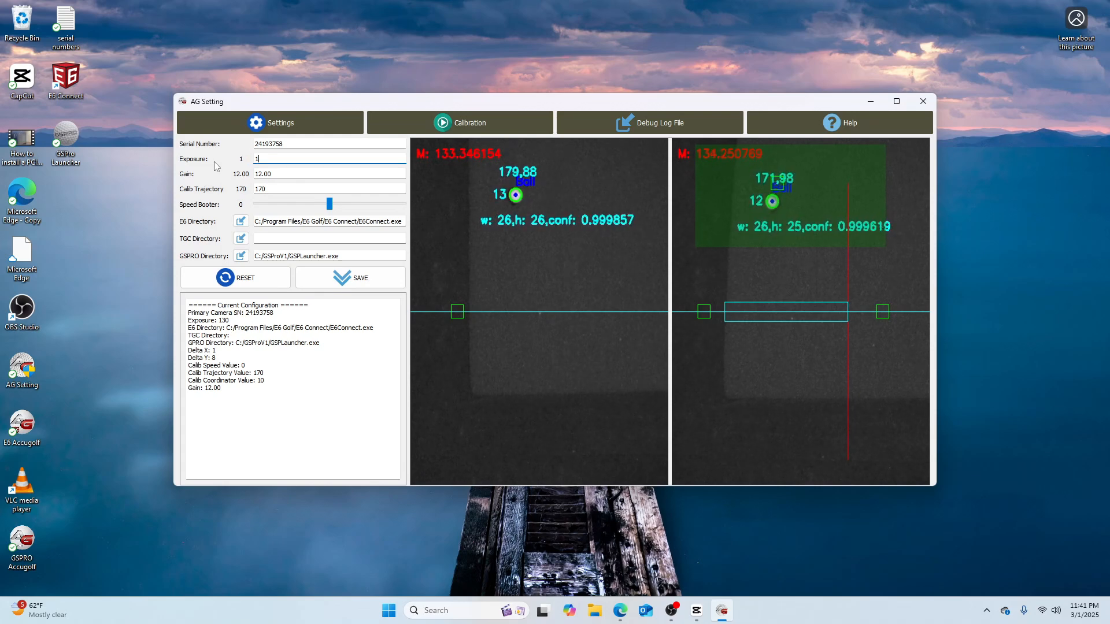
left_click(349, 281)
key("Return")
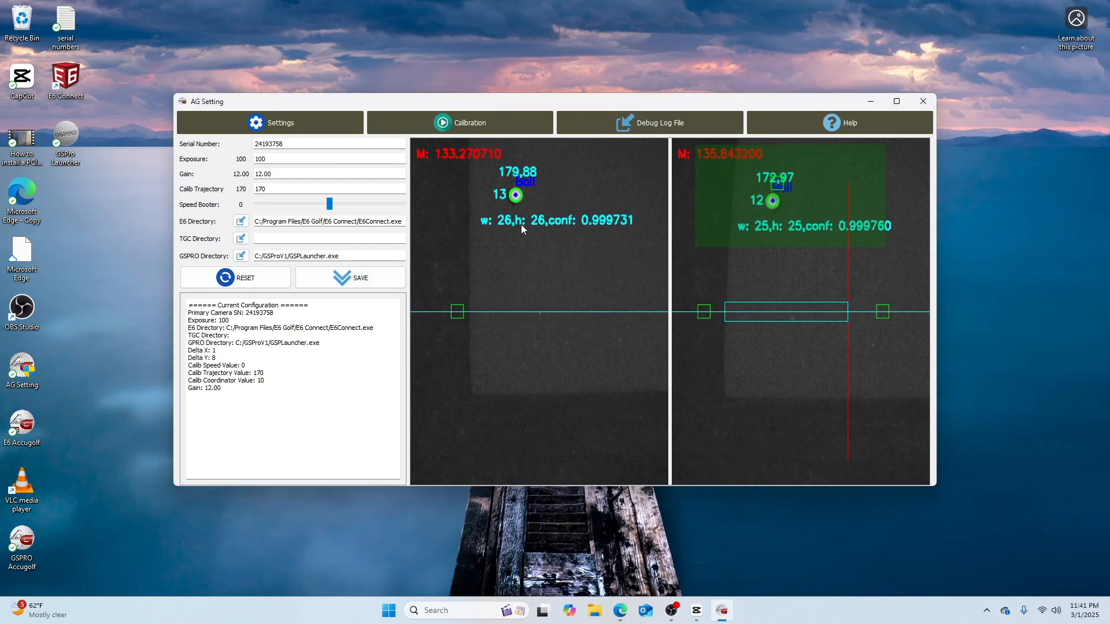
left_click(457, 124)
- Reconnect the cameras to refresh both live feeds, then disconnect them again
left_click(351, 168)
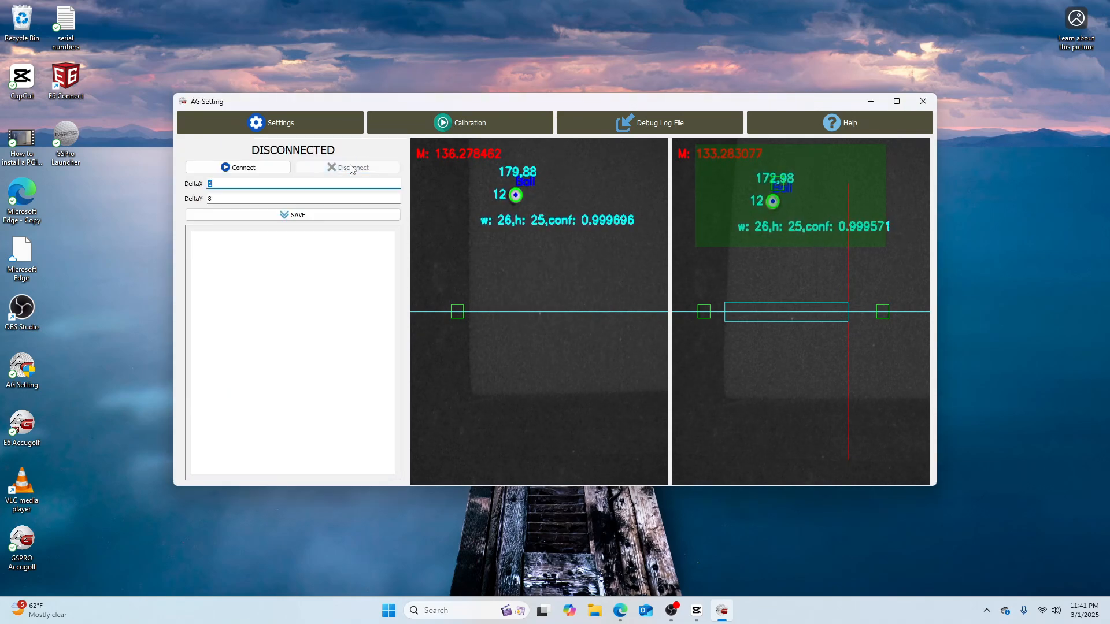
left_click(242, 167)
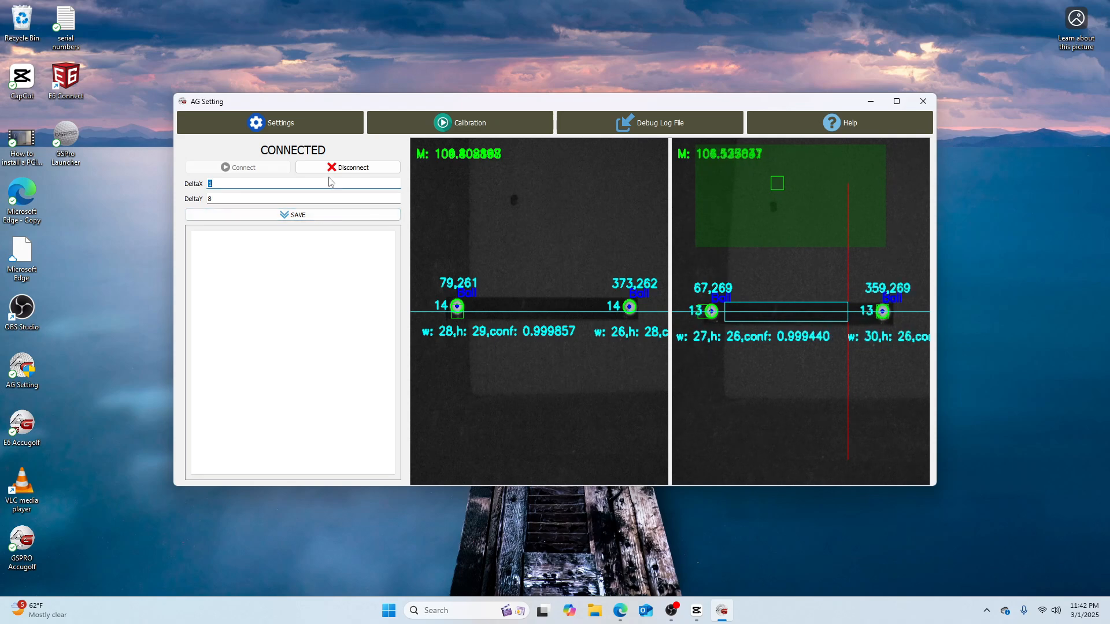
left_click(303, 168)
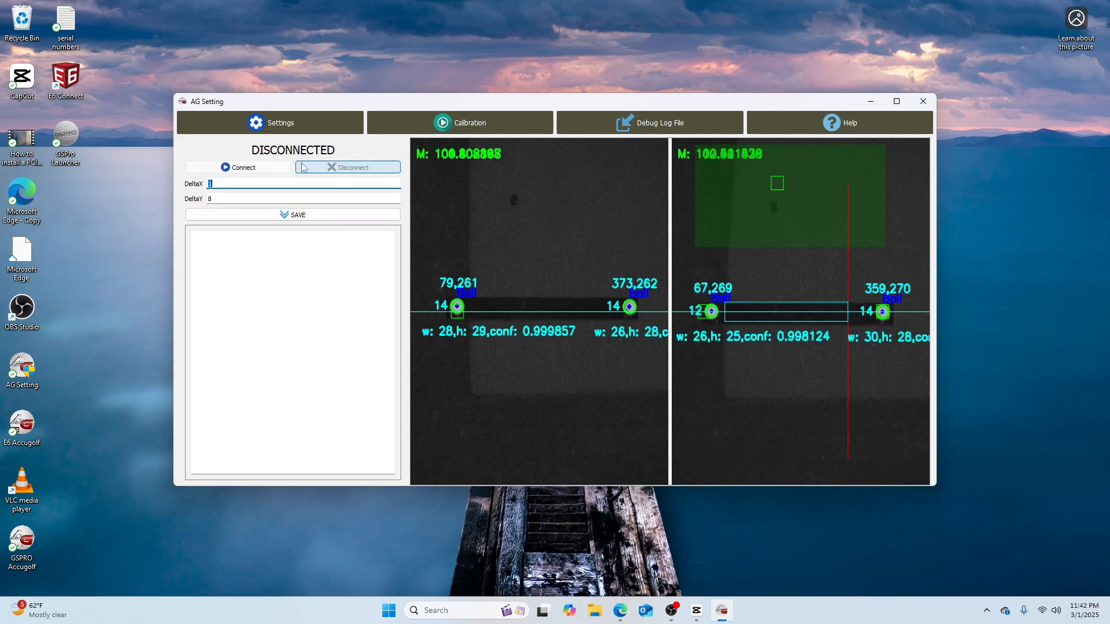
- Reconnect the cameras, enter DeltaX 1 and DeltaY 9, and save the offsets
left_click(273, 168)
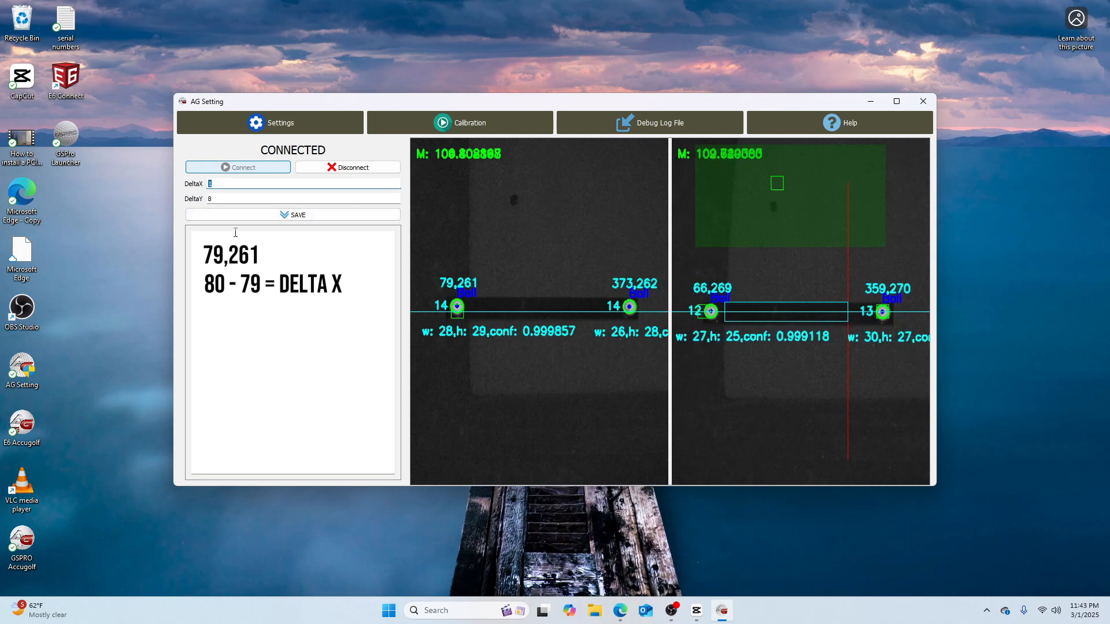
type("1")
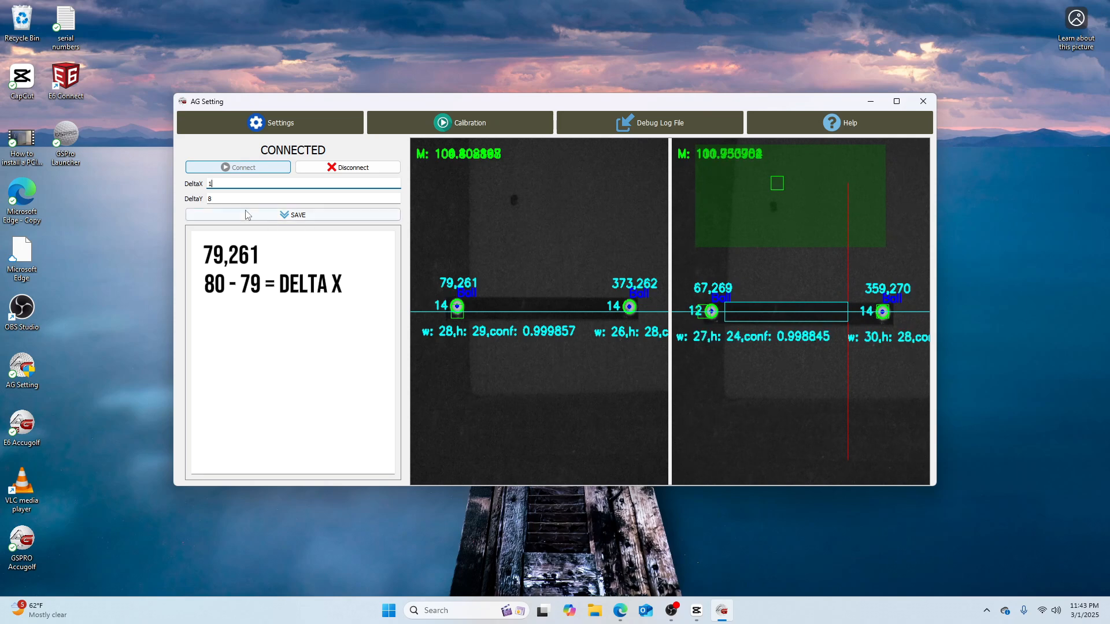
left_click_drag(230, 186, 201, 183)
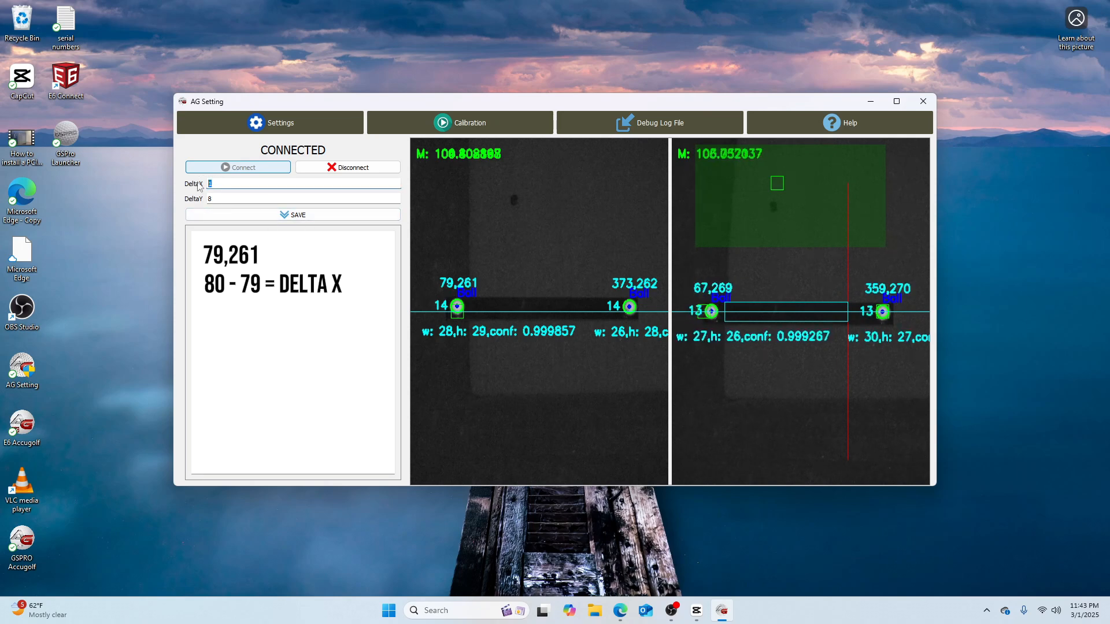
type("-1")
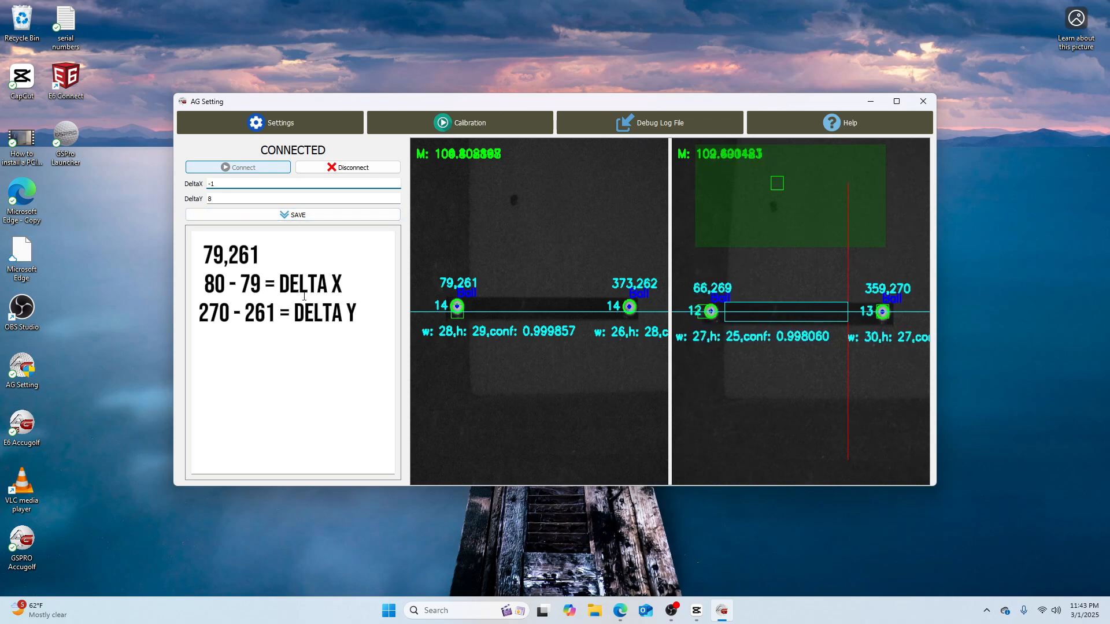
key("Tab")
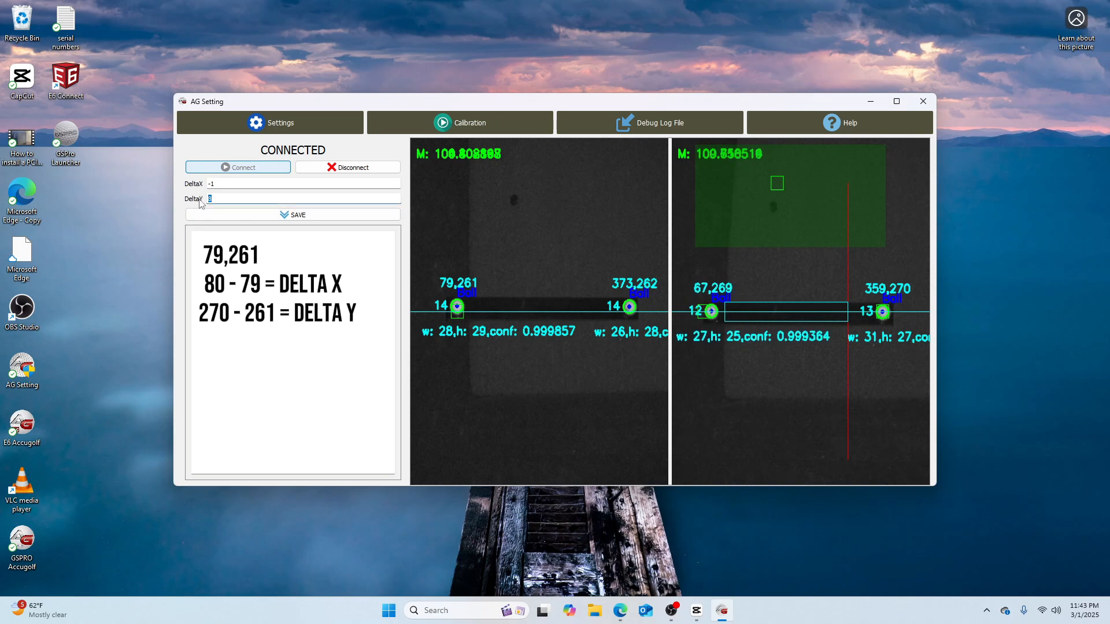
type("9")
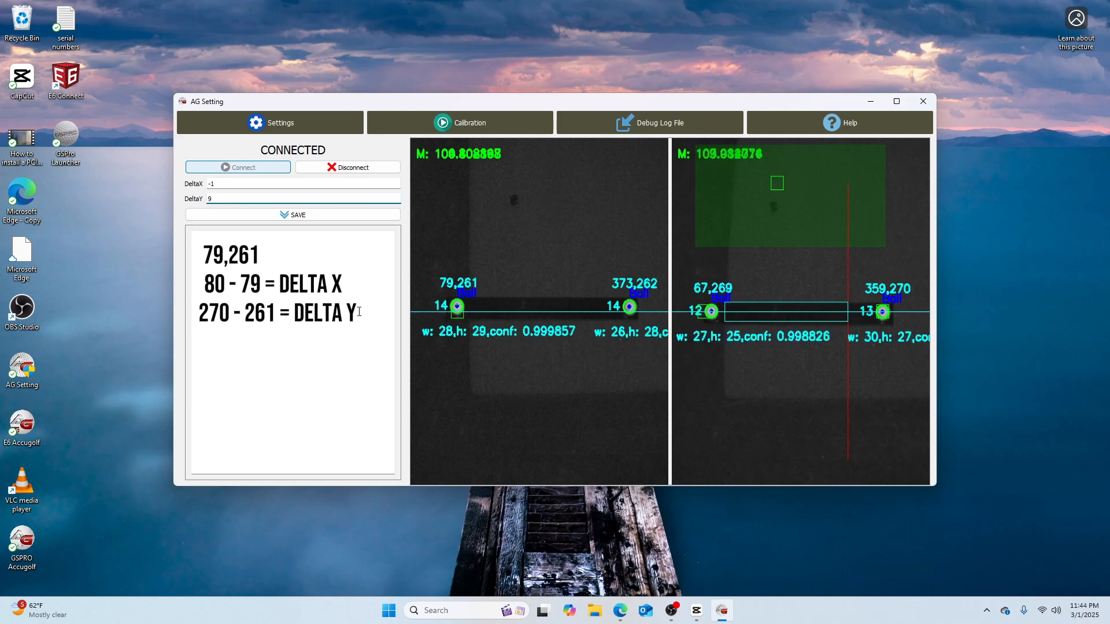
double_click(212, 184)
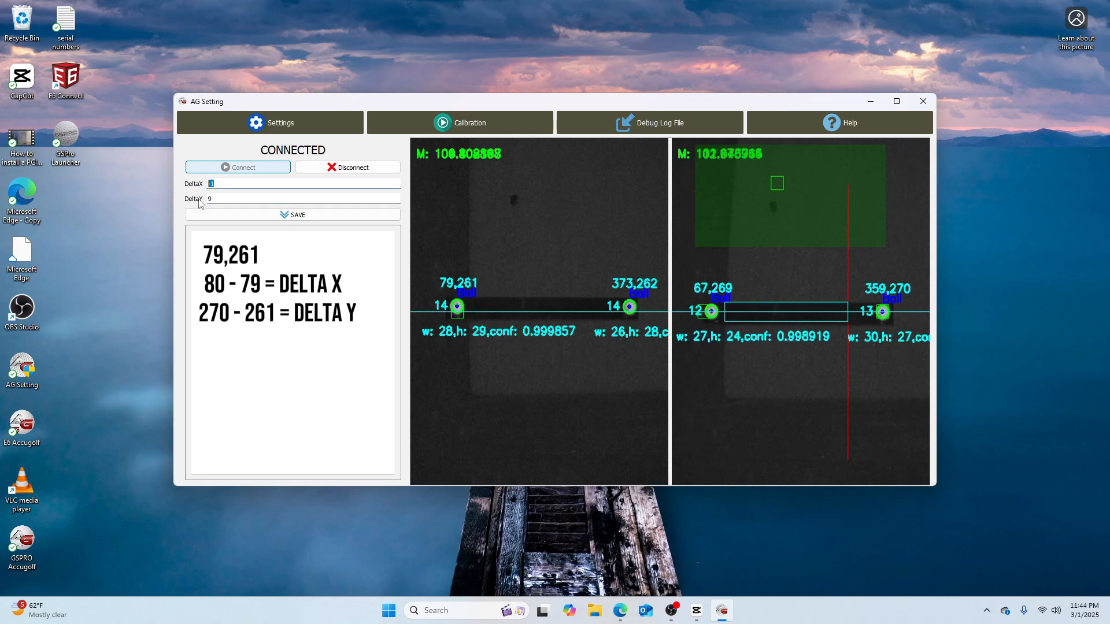
type("1")
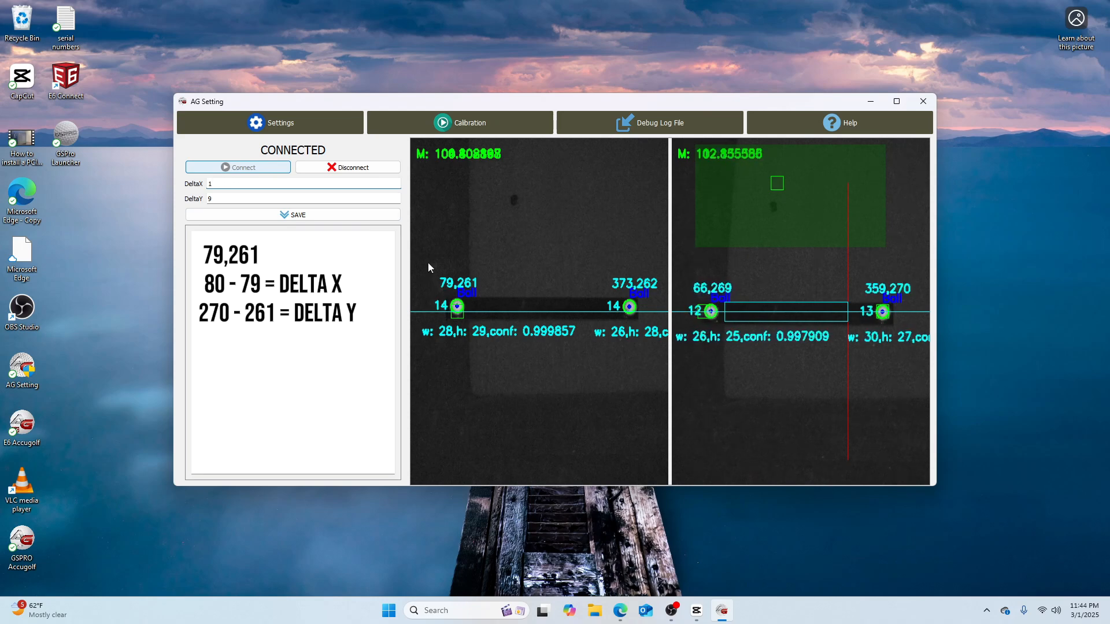
left_click(282, 217)
- Close AG Setting, launch GSPRO Accugolf and enter the product license key
left_click(576, 306)
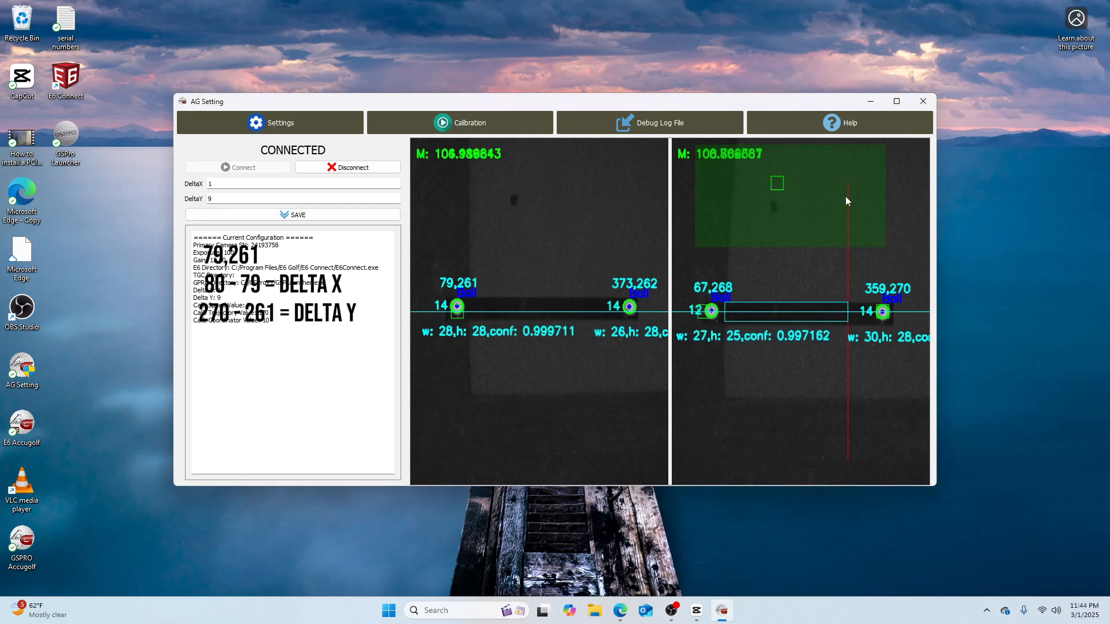
left_click(924, 101)
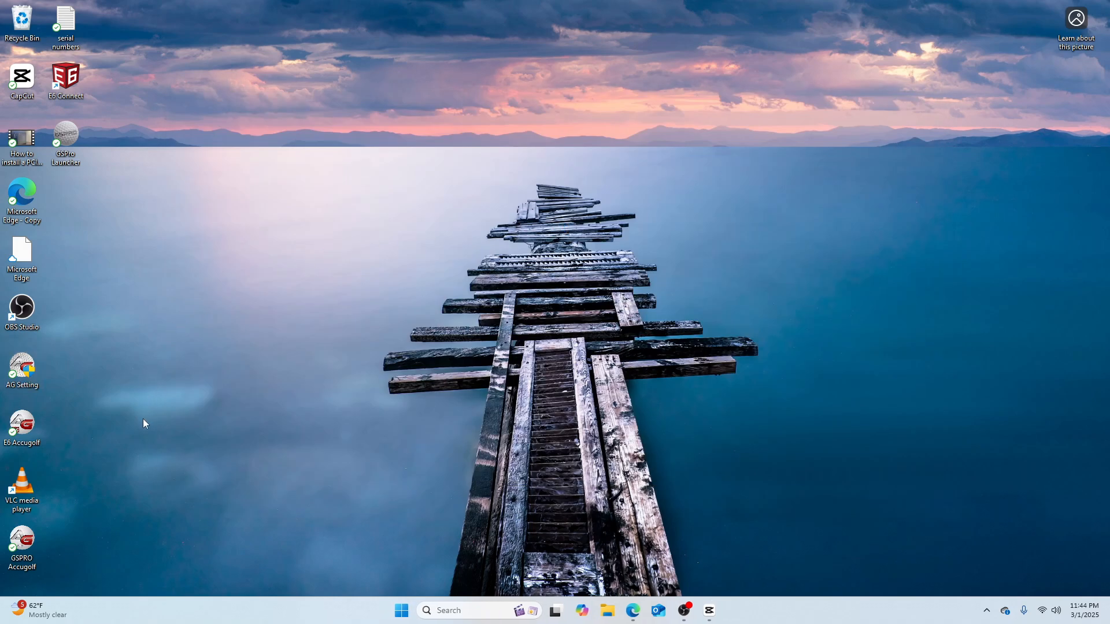
double_click(35, 541)
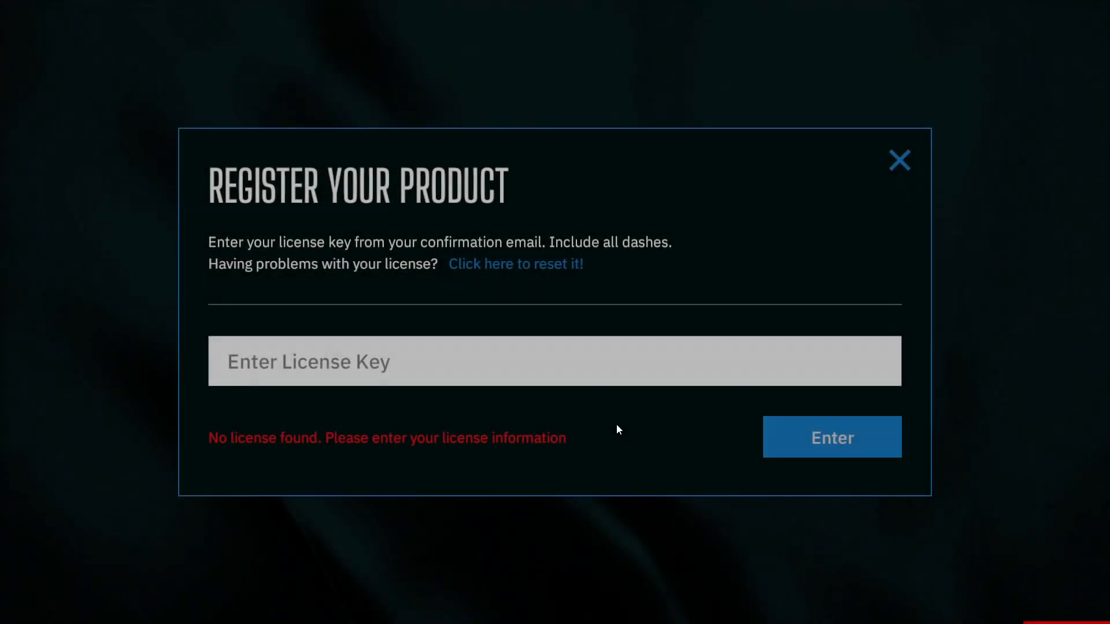
left_click(601, 359)
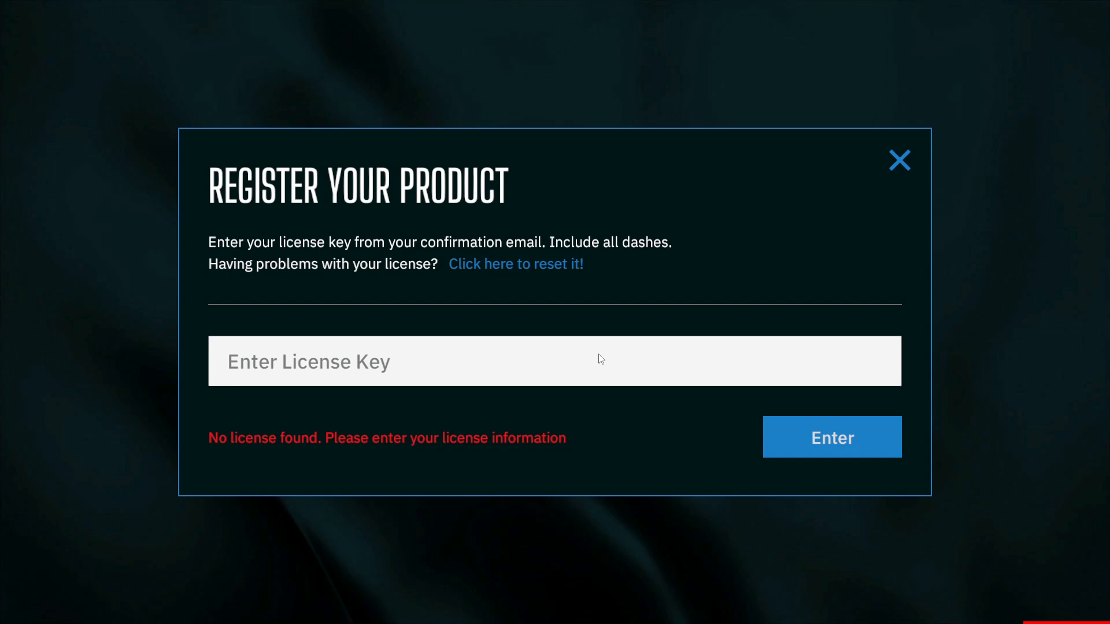
type("12345")
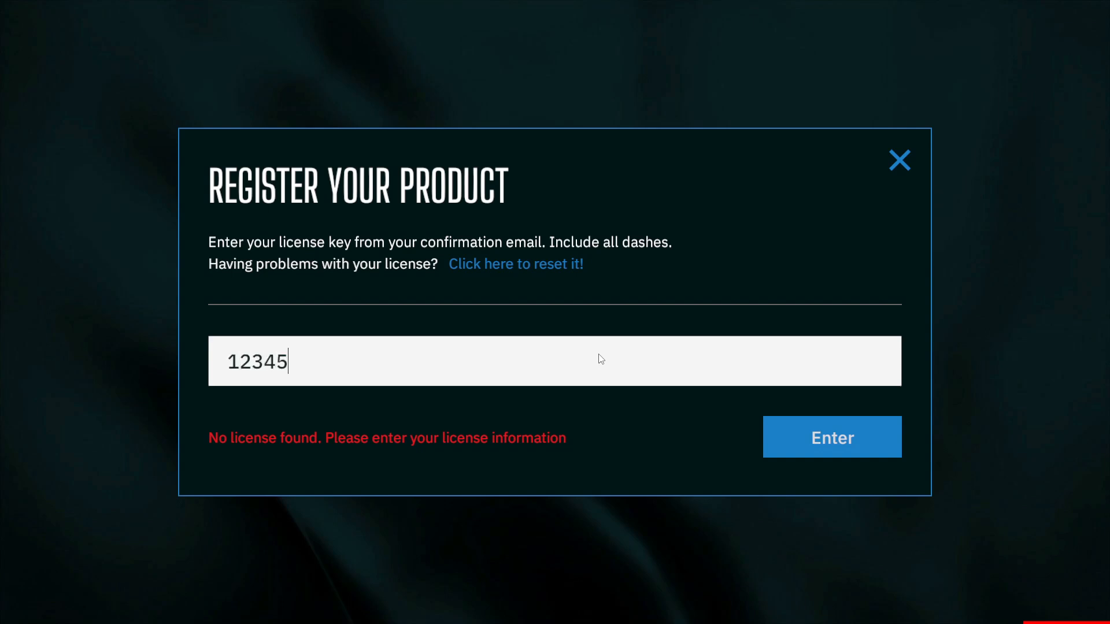
type("-12345-12345-123")
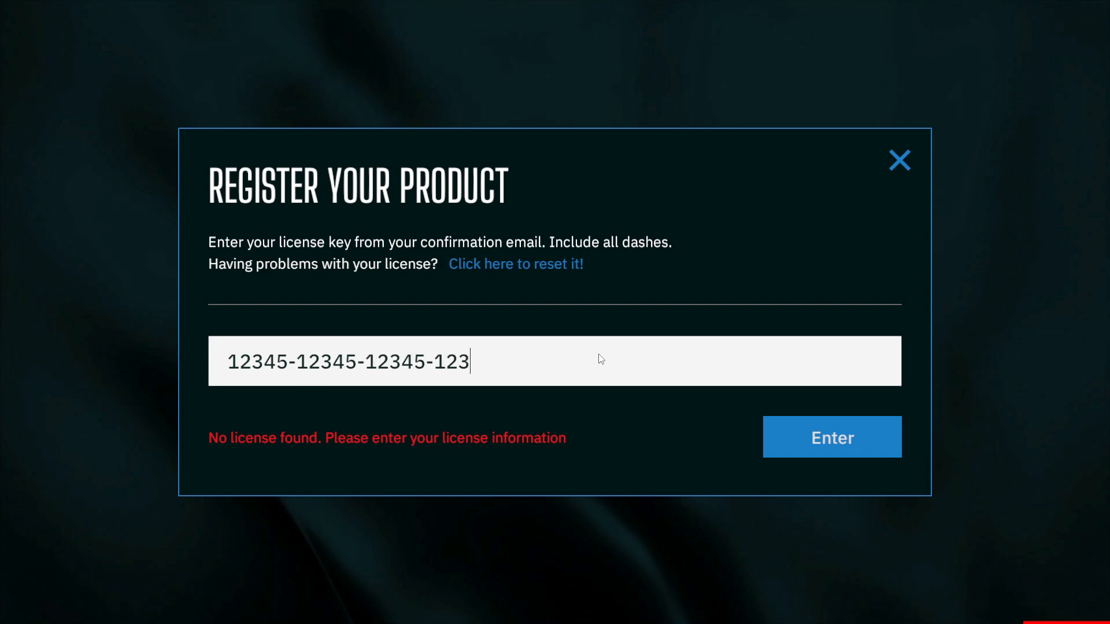
type("45")
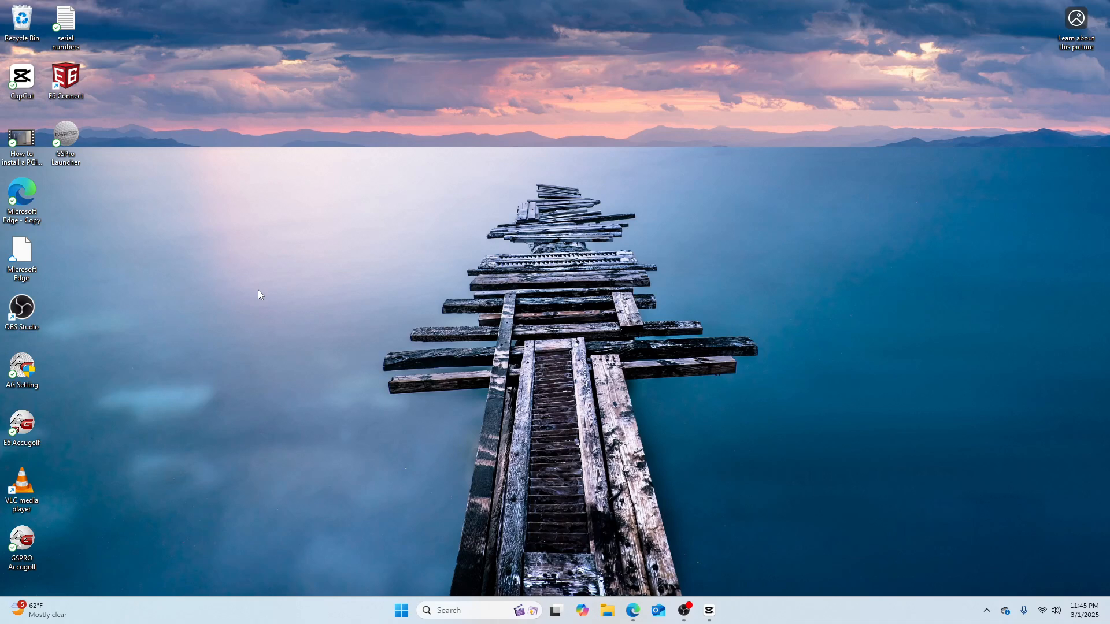
- Launch E6 Connect from the E6 Accugolf desktop icon to its version 1.14.1.6 startup screen
double_click(38, 415)
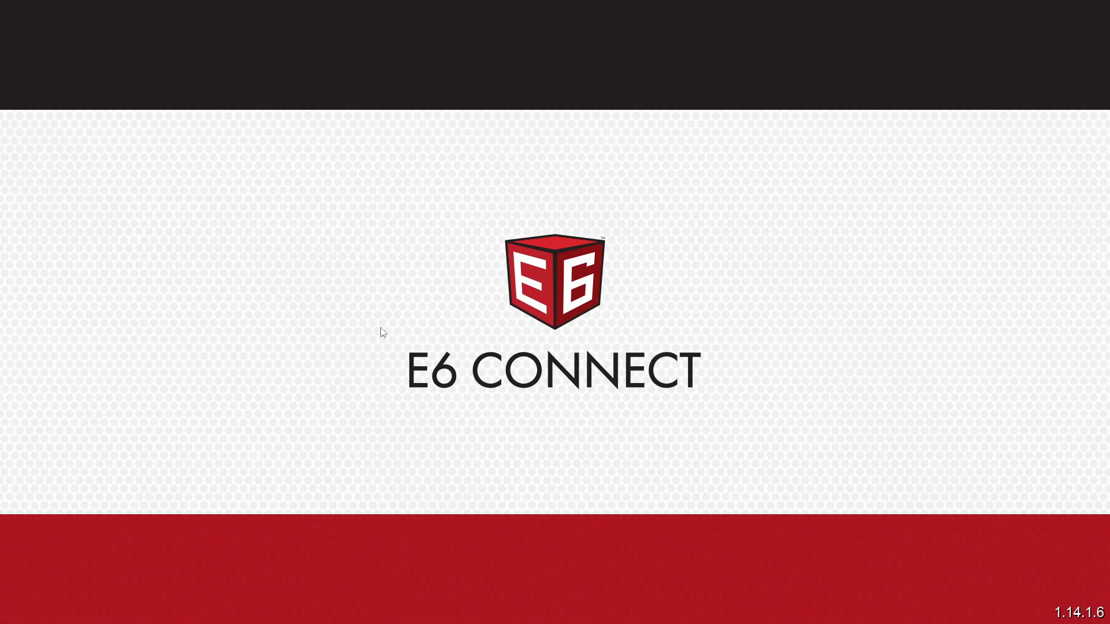